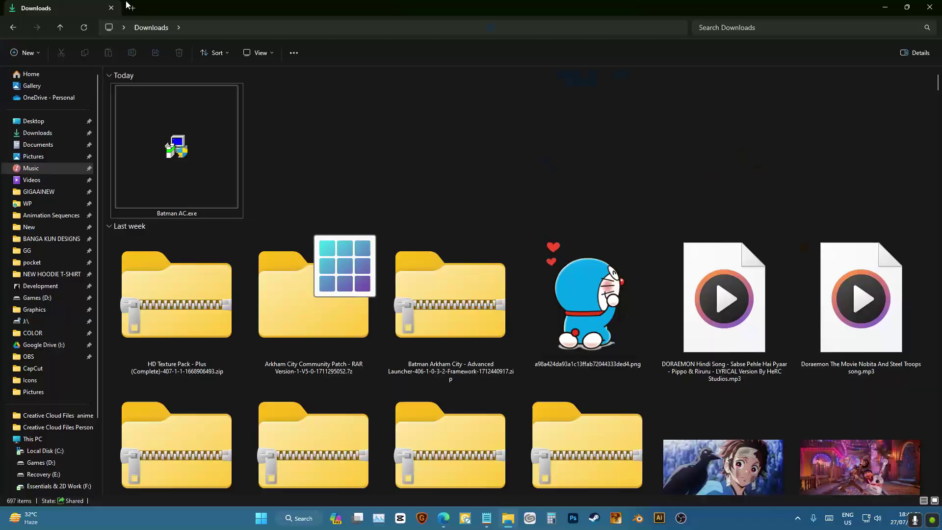
Open D:\Games\Batman - Arkham City in a new tab and select BmLauncher.exe in the Advanced Launcher zip.
click(126, 8)
click(57, 462)
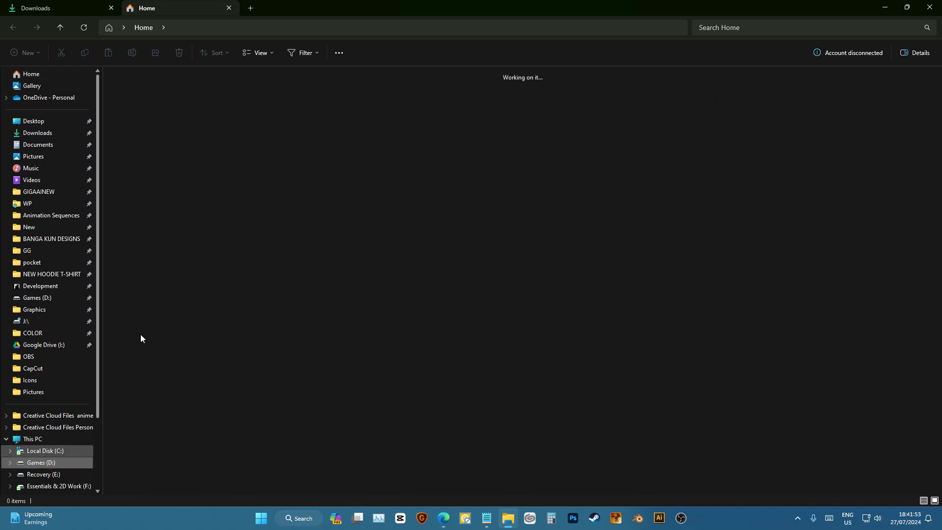
double_click(235, 211)
click(205, 148)
double_click(202, 146)
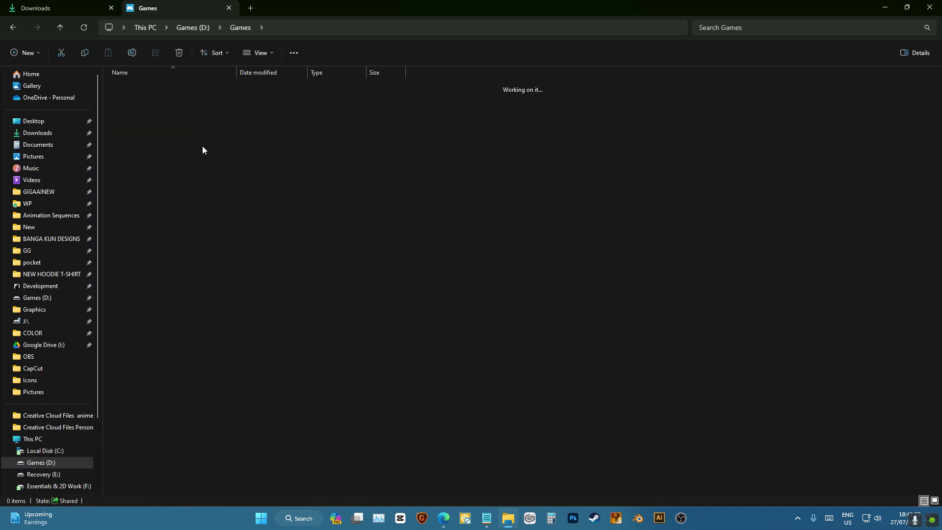
click(64, 8)
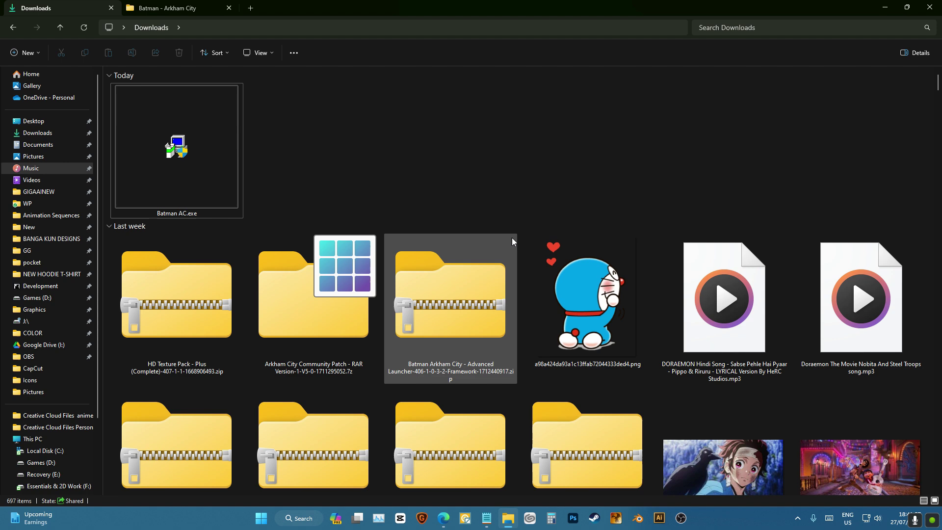
double_click(471, 272)
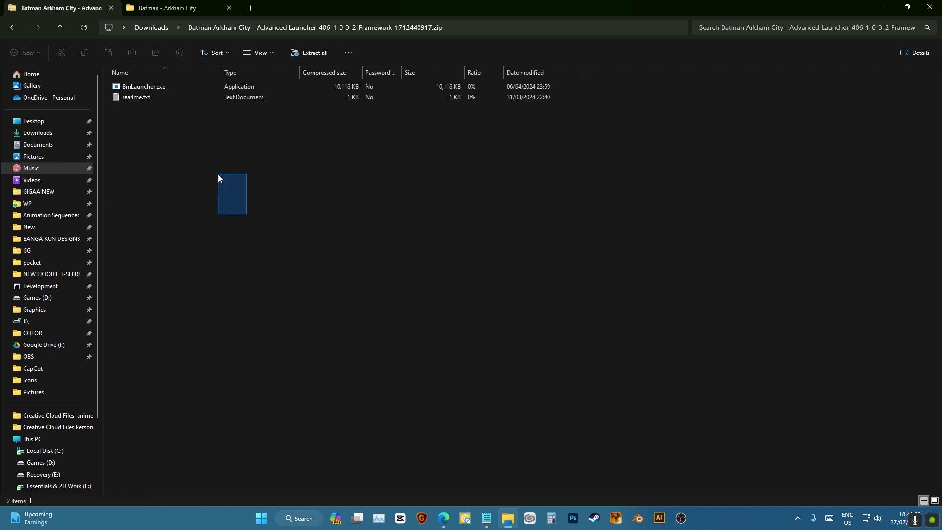
drag(218, 173, 147, 89)
click(146, 90)
Paste BmLauncher.exe into Binaries\Win32, replace the existing file, and launch it.
click(167, 8)
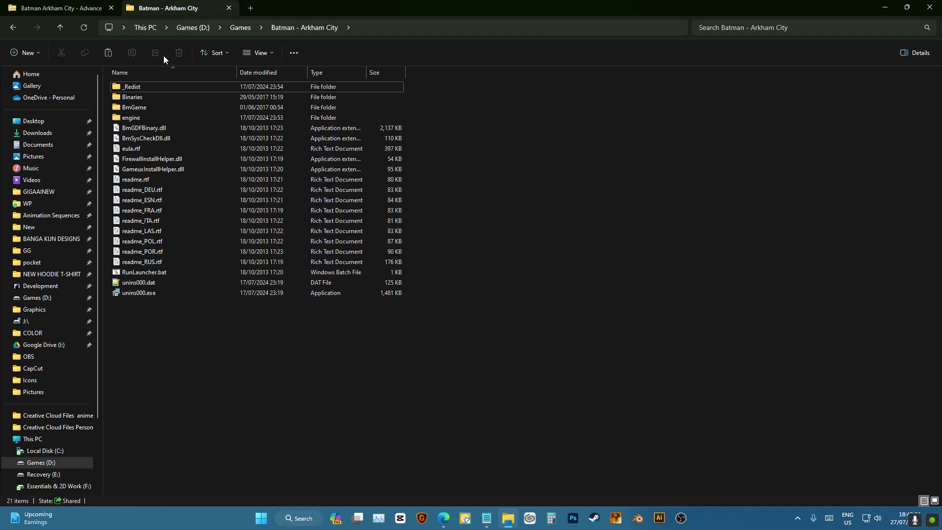
double_click(151, 97)
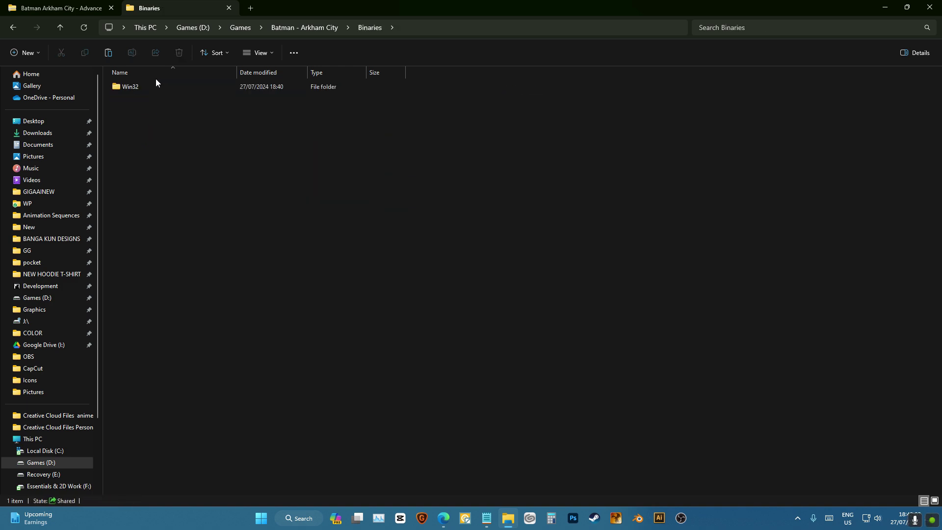
key(alt+Left)
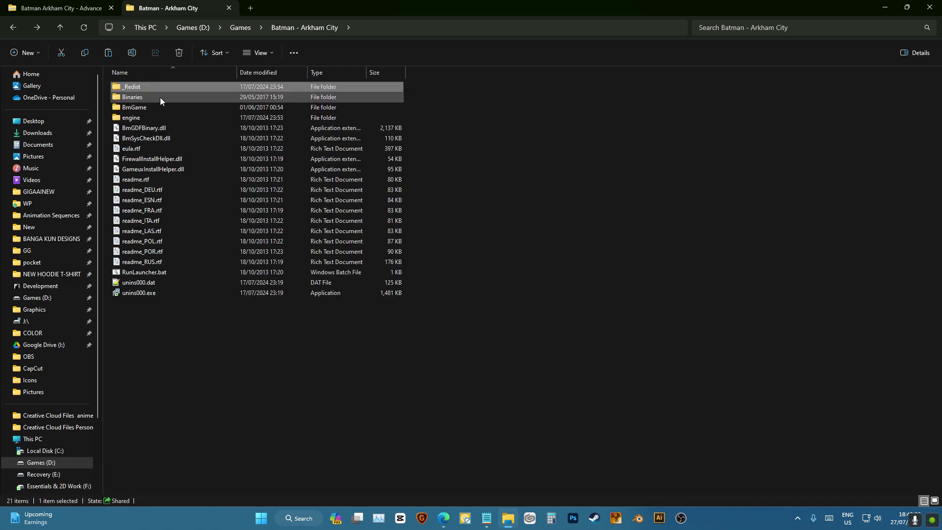
double_click(160, 97)
double_click(166, 86)
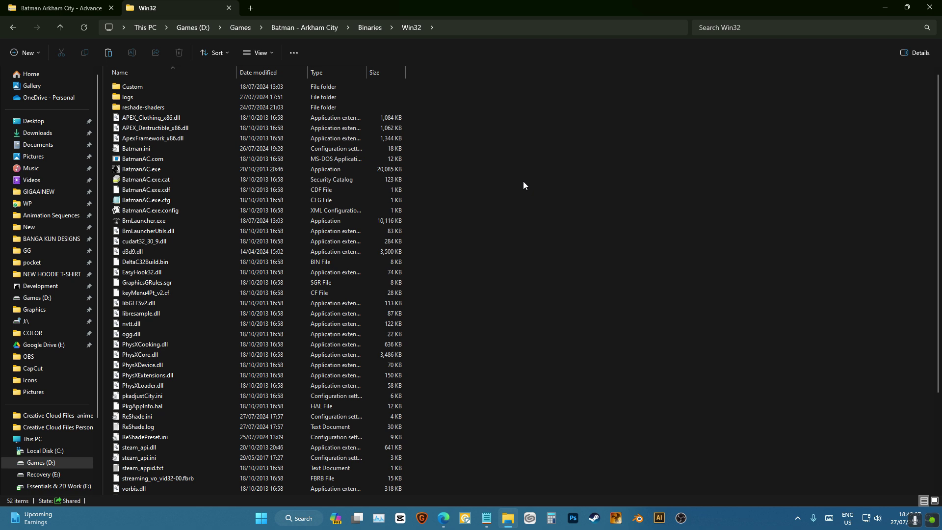
key(ctrl+v)
click(478, 184)
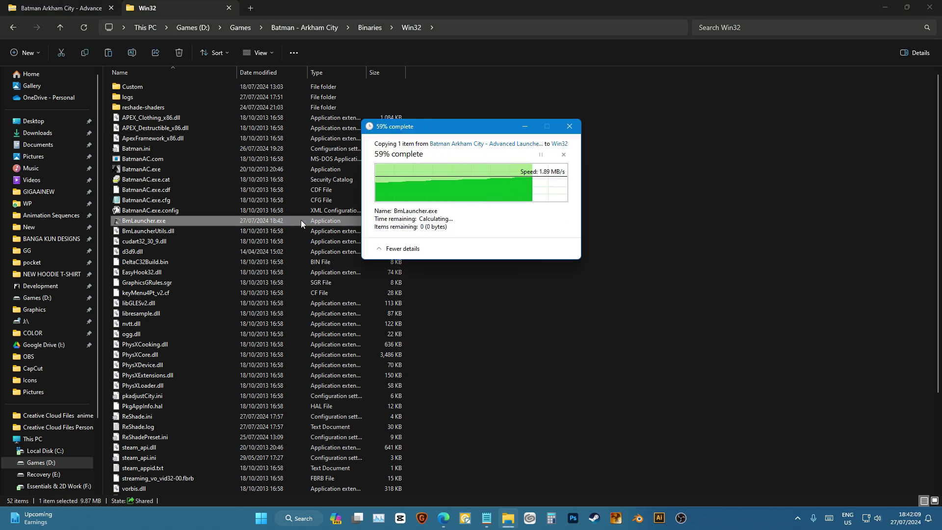
double_click(192, 219)
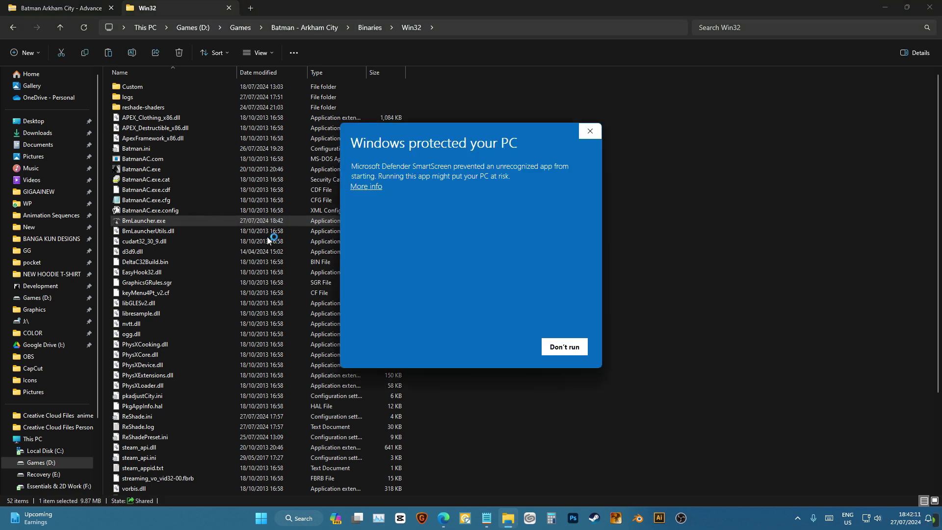
click(366, 187)
Run the launcher past SmartScreen, keep Texture Memory at Infinite, and check the Custom FoV 2 setting.
click(518, 350)
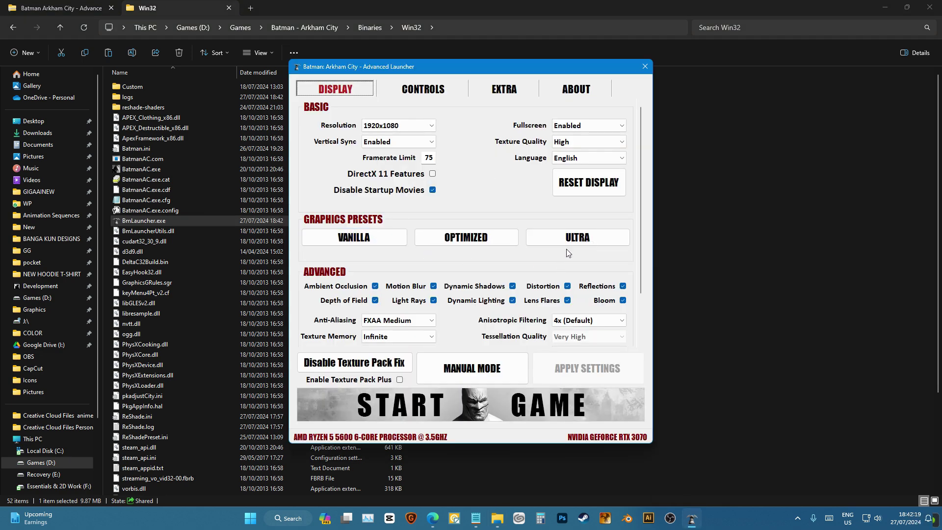
click(390, 337)
click(388, 343)
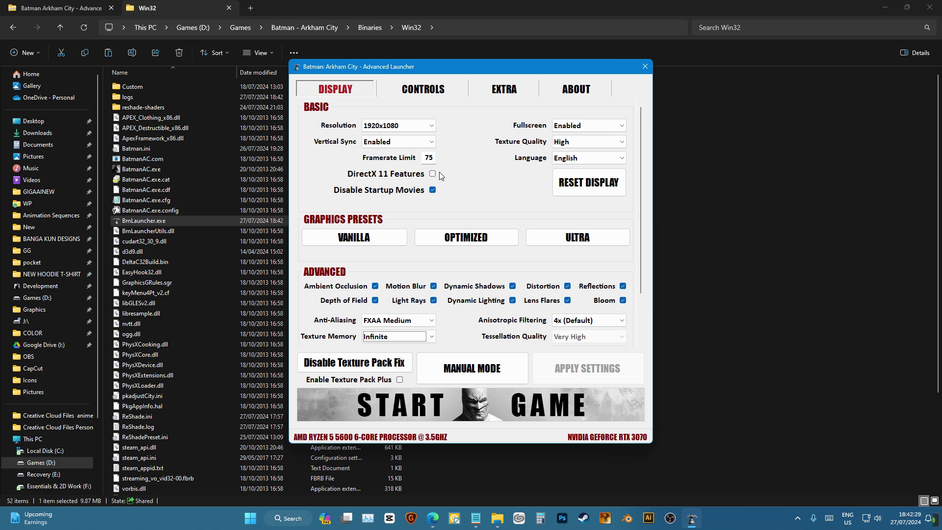
click(491, 86)
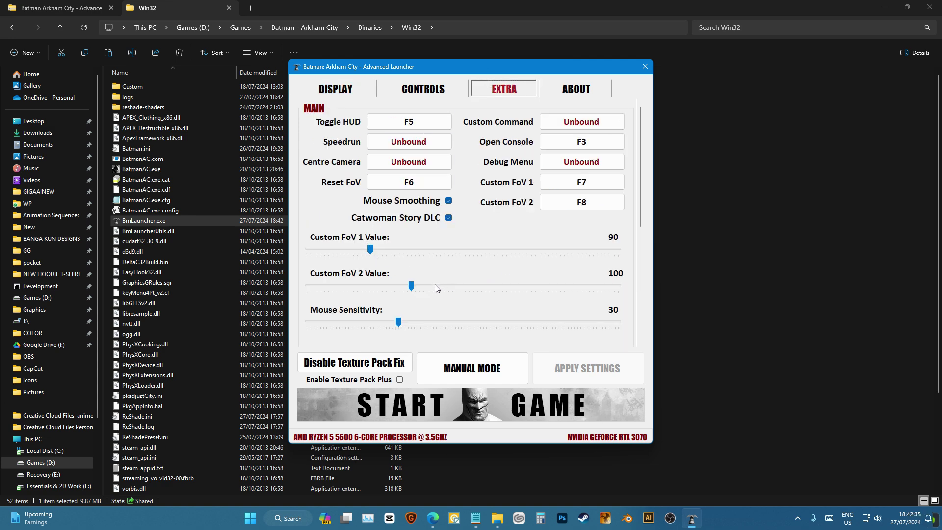
click(412, 288)
click(567, 92)
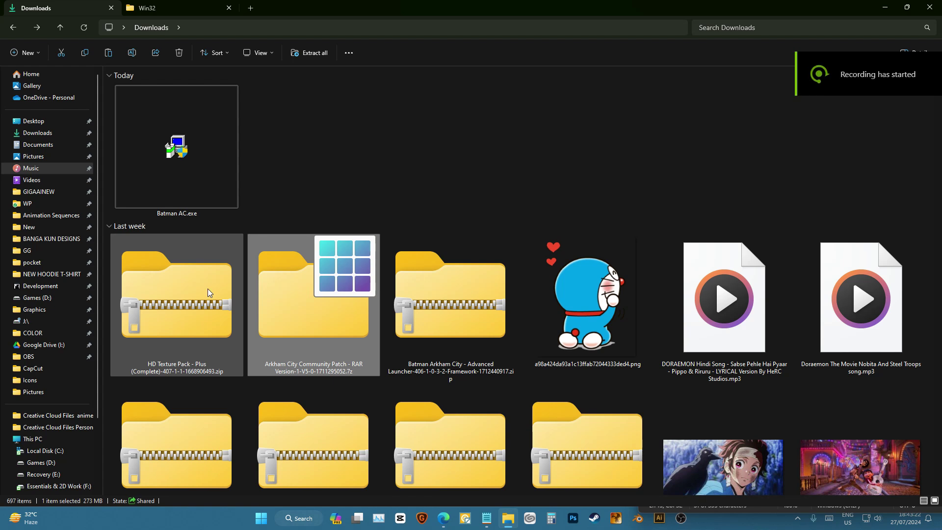
double_click(278, 320)
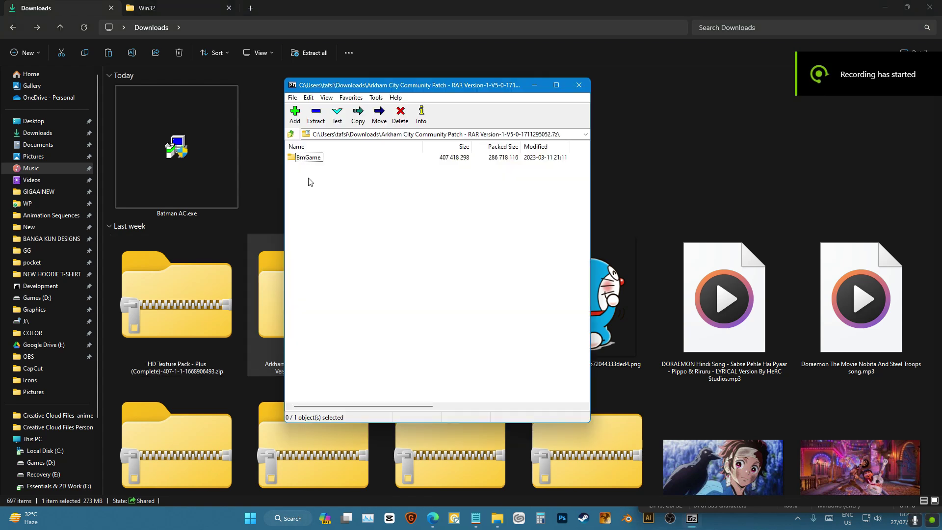
double_click(316, 157)
click(291, 134)
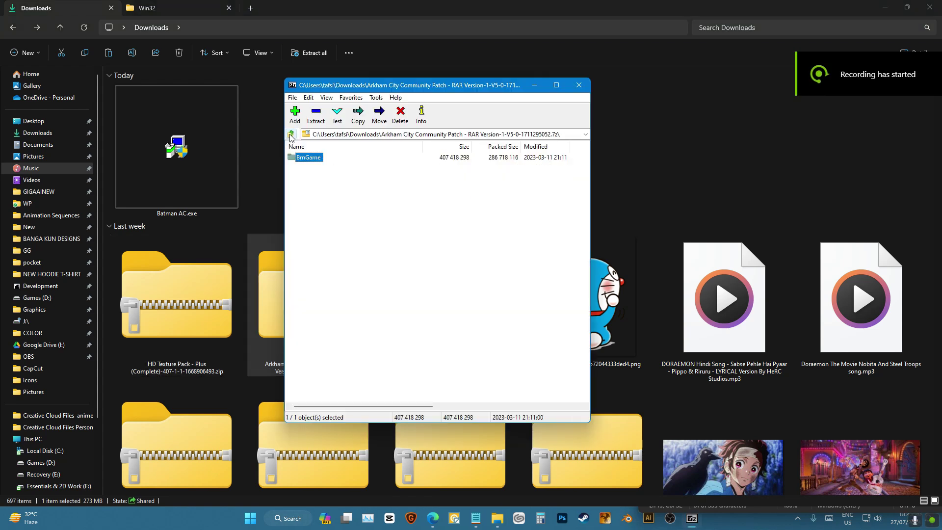
double_click(298, 161)
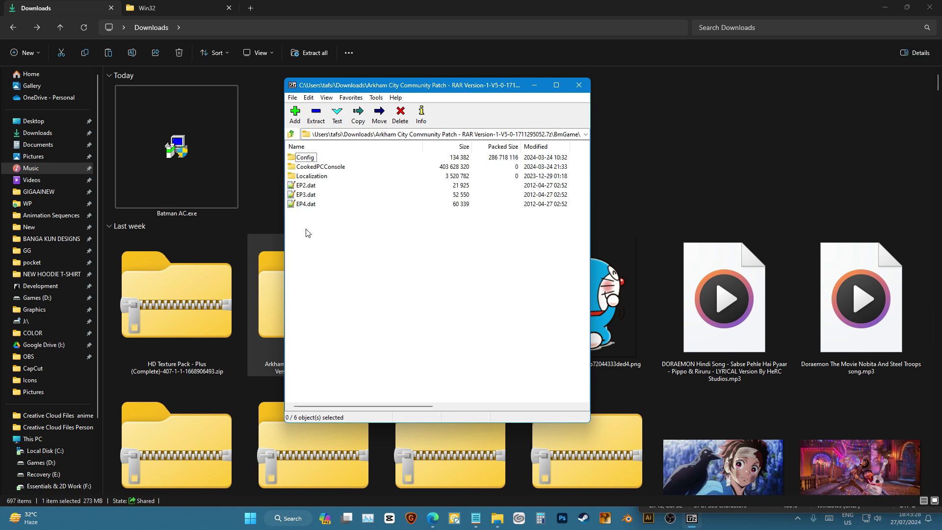
drag(309, 235, 299, 141)
click(578, 86)
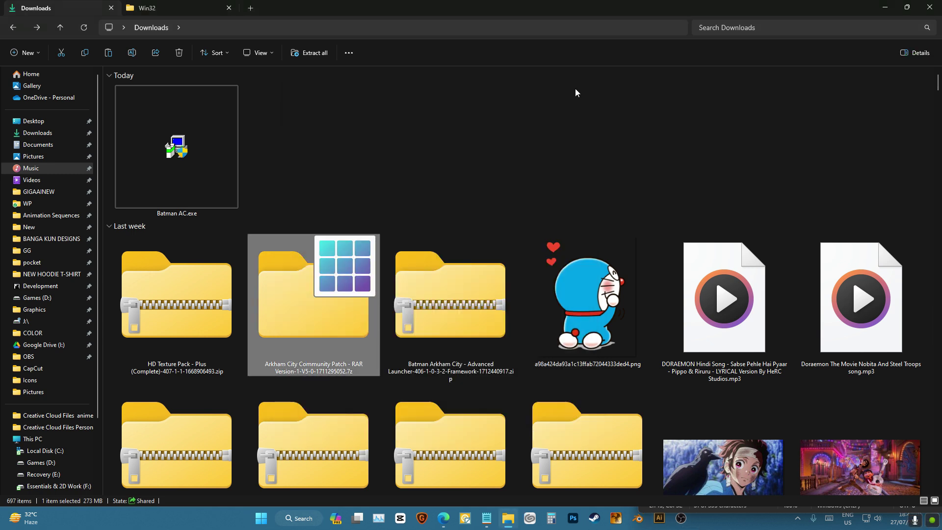
double_click(295, 277)
double_click(308, 157)
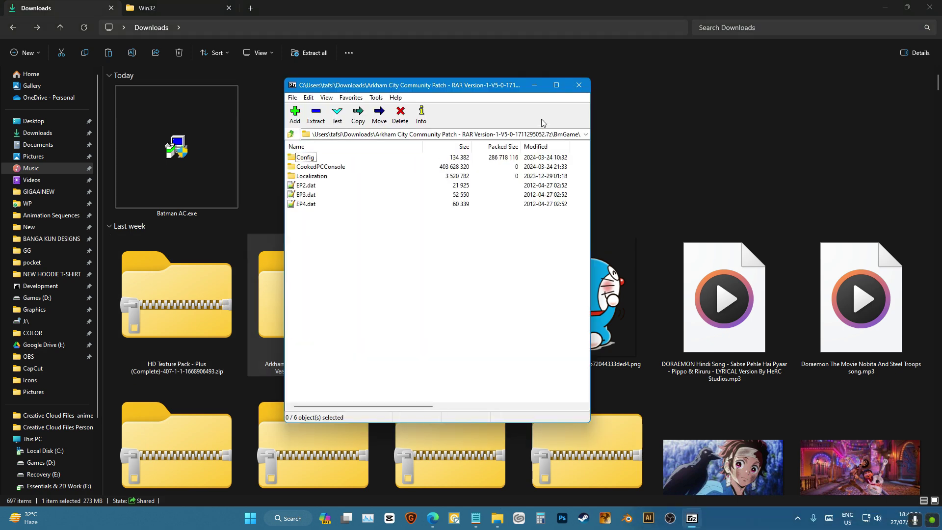
click(579, 85)
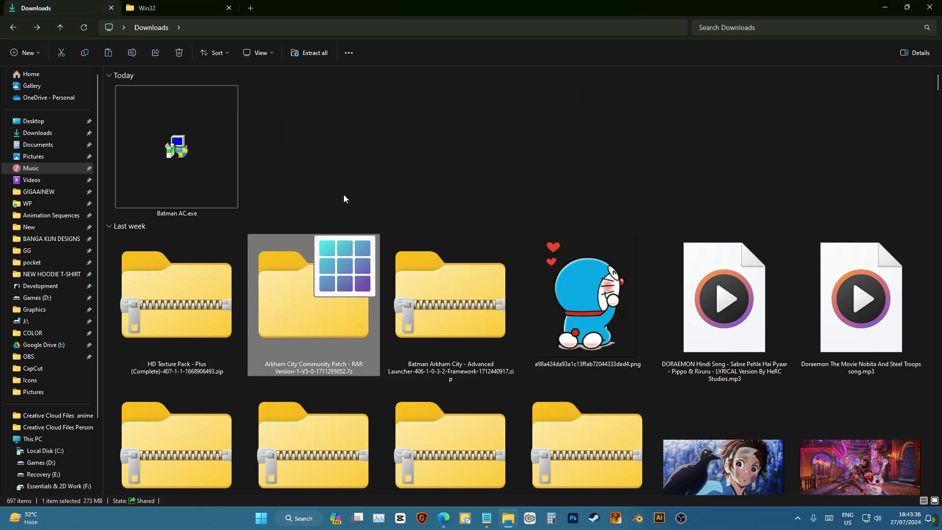
Open the extracted HD Texture Pack - Plus folder in Downloads and select the Redux installer.
click(199, 272)
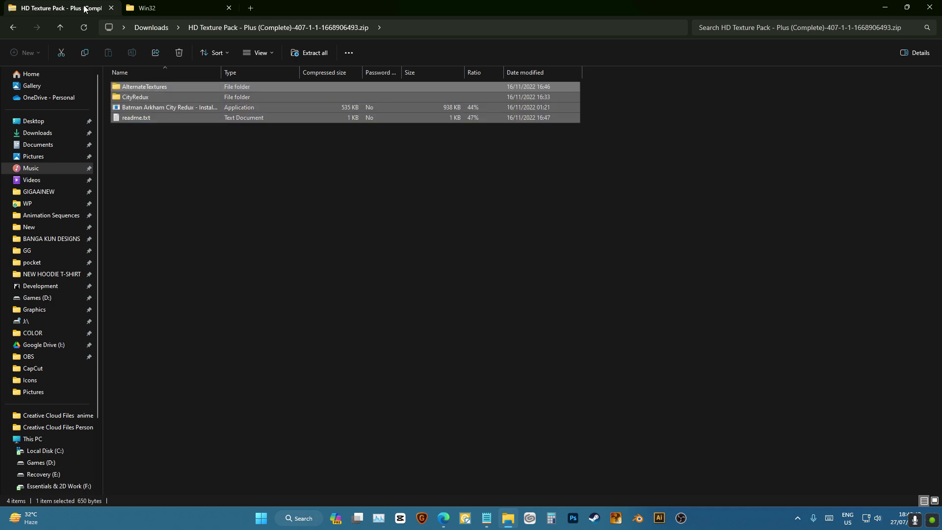
key(ctrl+a)
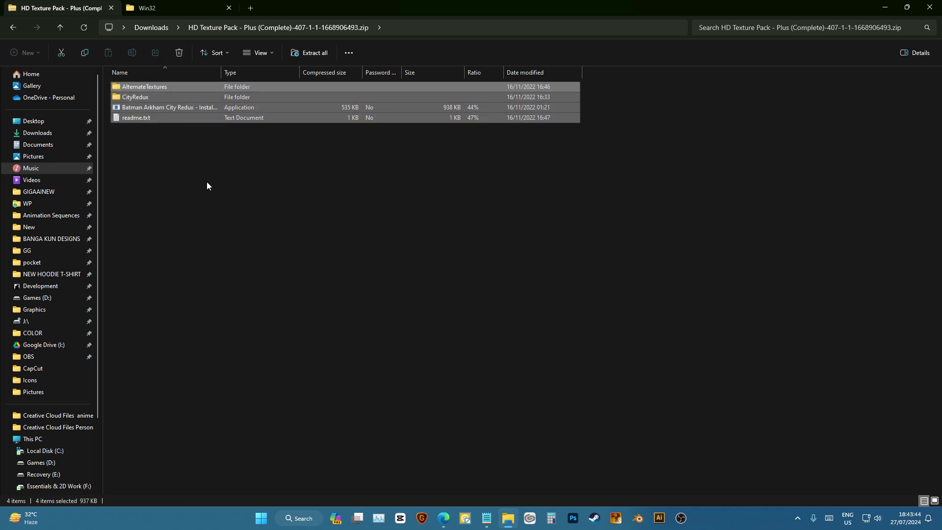
key(alt+Left)
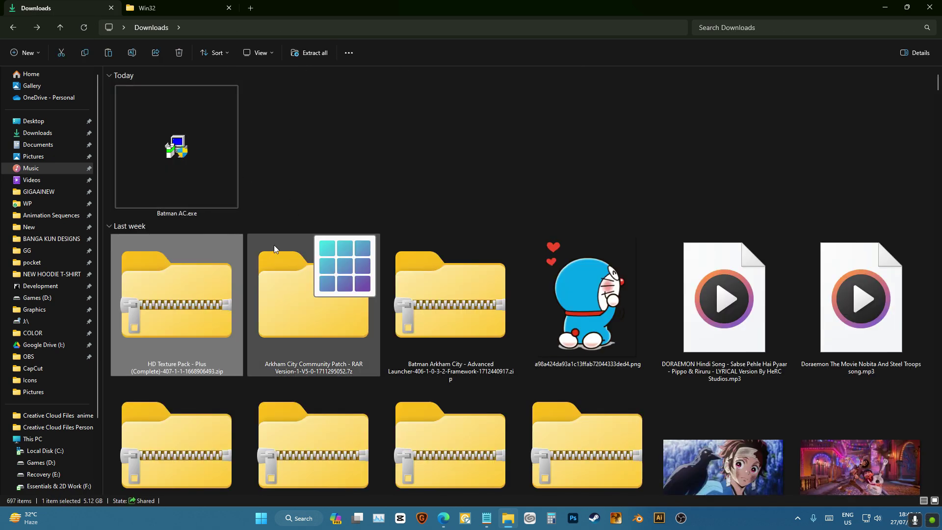
scroll(273, 245, down, 5)
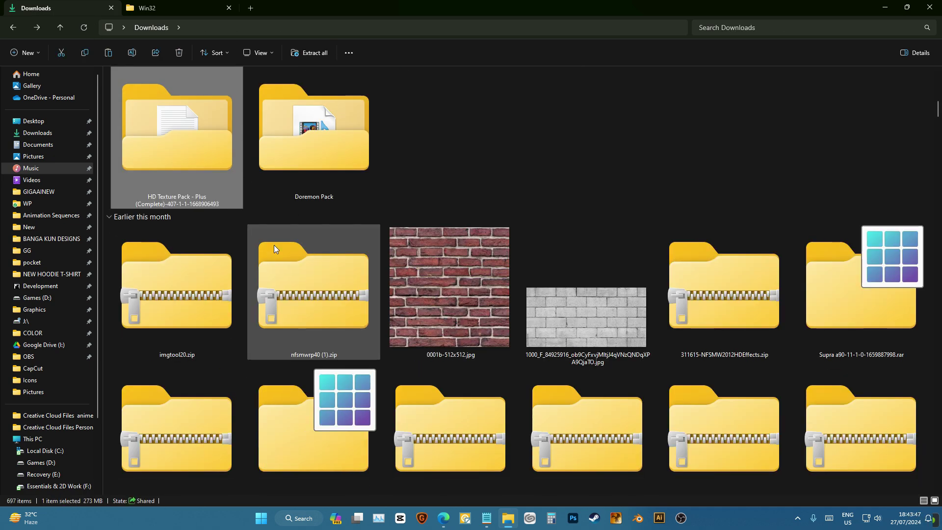
double_click(175, 177)
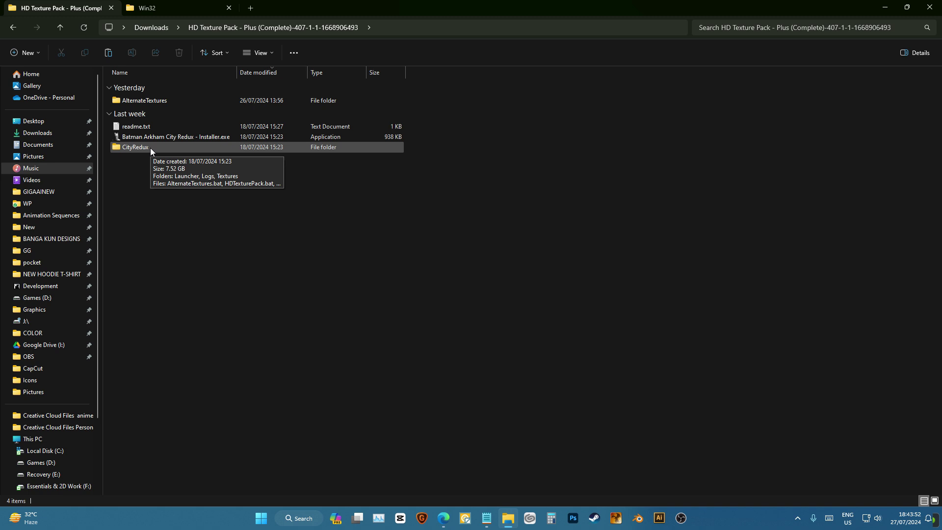
drag(266, 318, 198, 104)
click(199, 137)
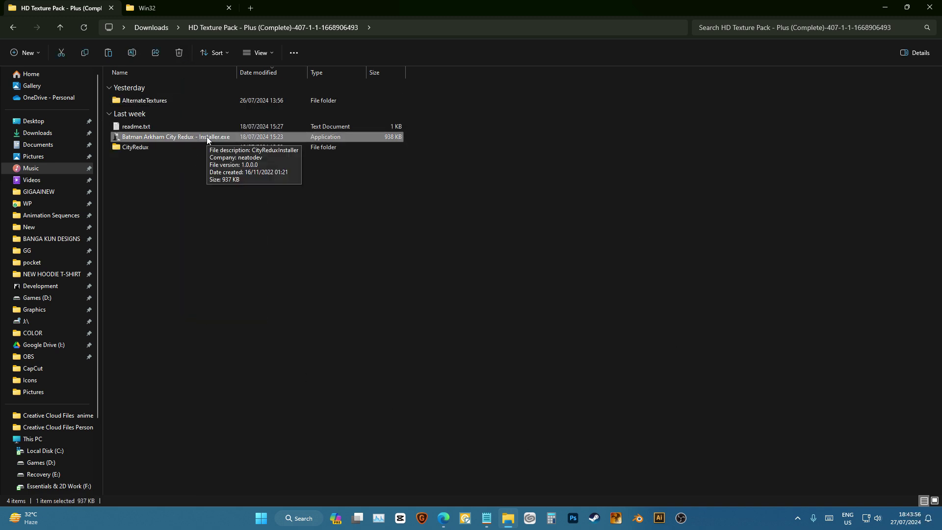
double_click(204, 139)
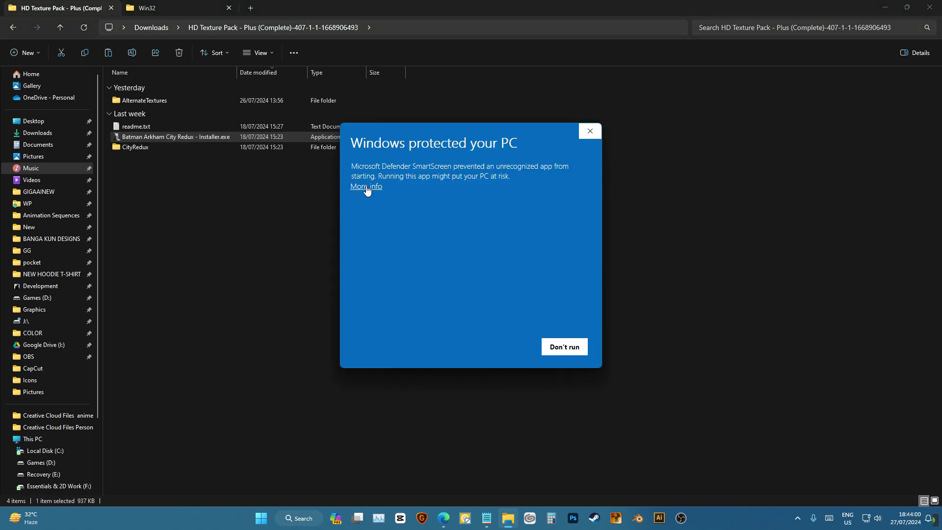
click(367, 187)
click(516, 348)
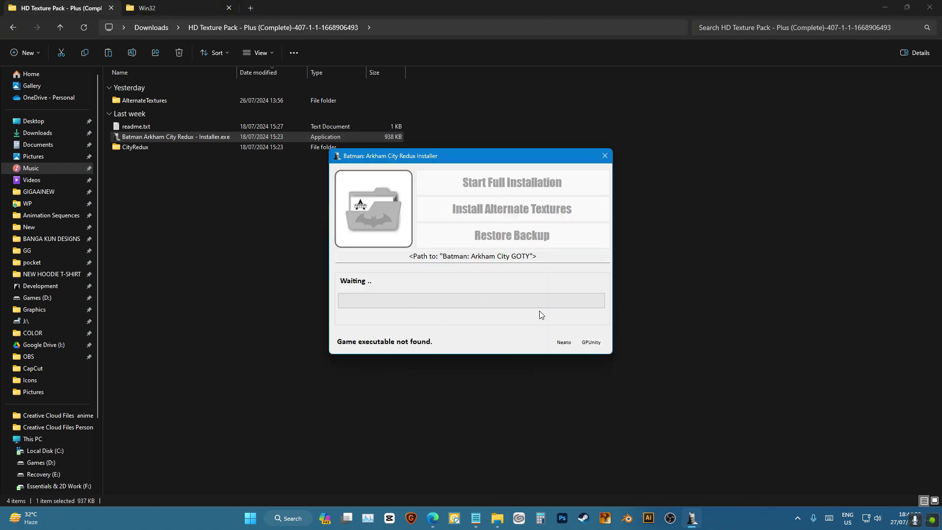
click(604, 156)
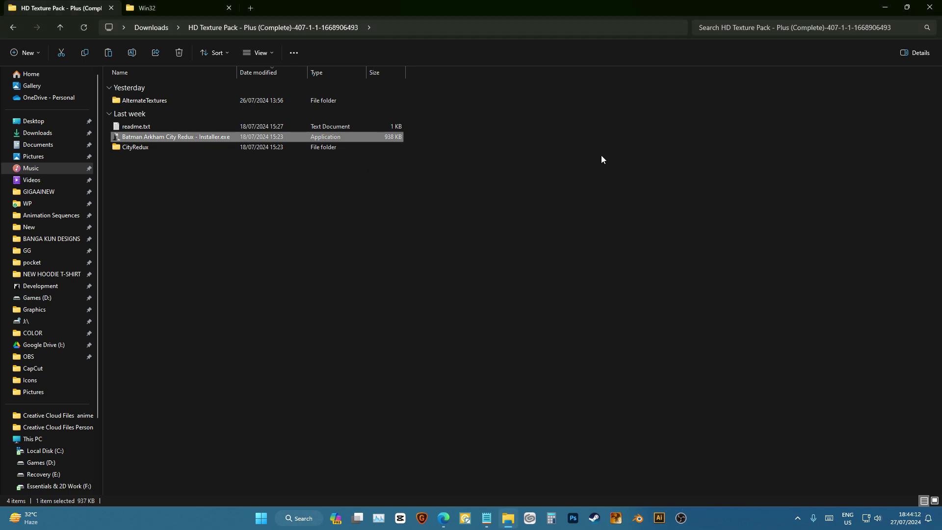
Edit HDTexturePack.bat from the CityRedux folder in Notepad.
double_click(137, 149)
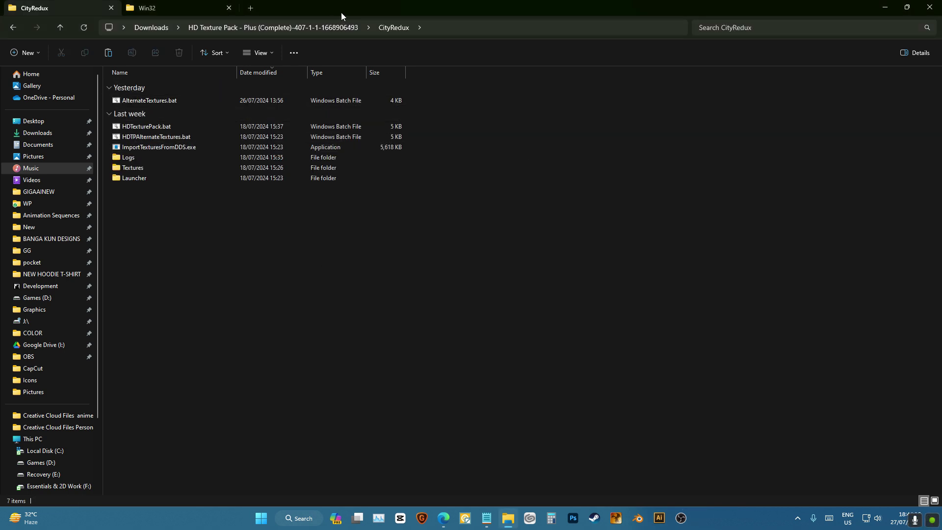
click(129, 100)
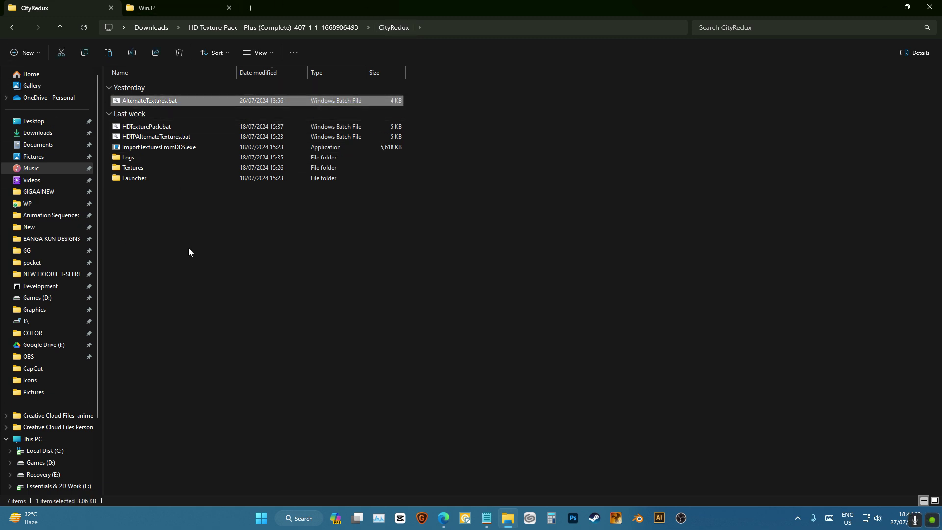
click(178, 126)
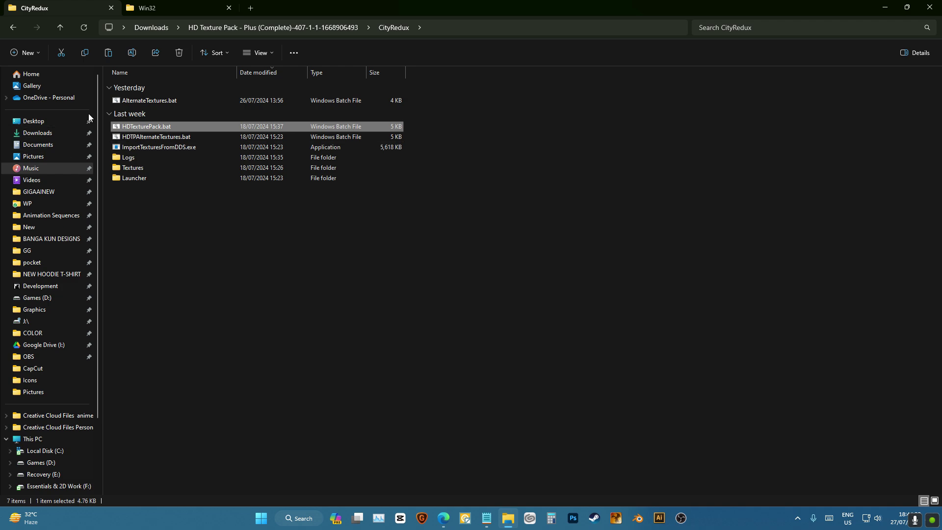
right_click(153, 128)
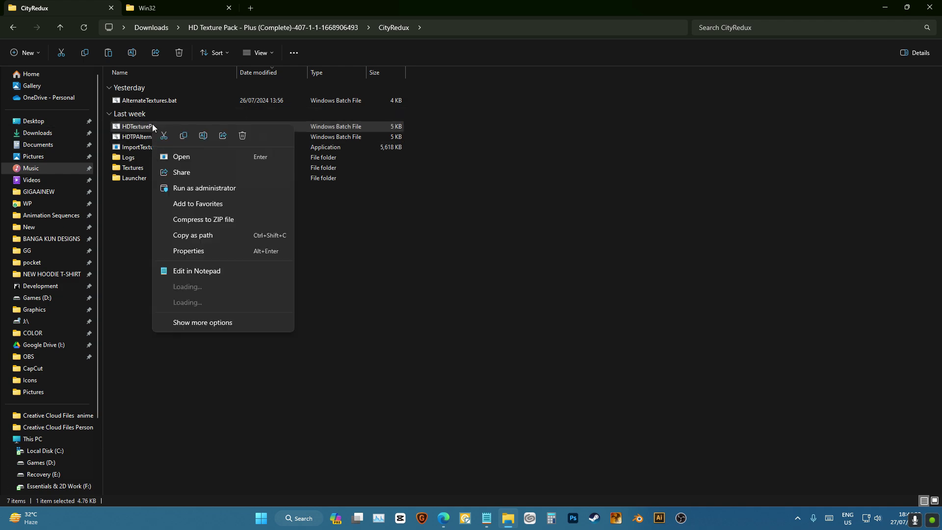
click(214, 272)
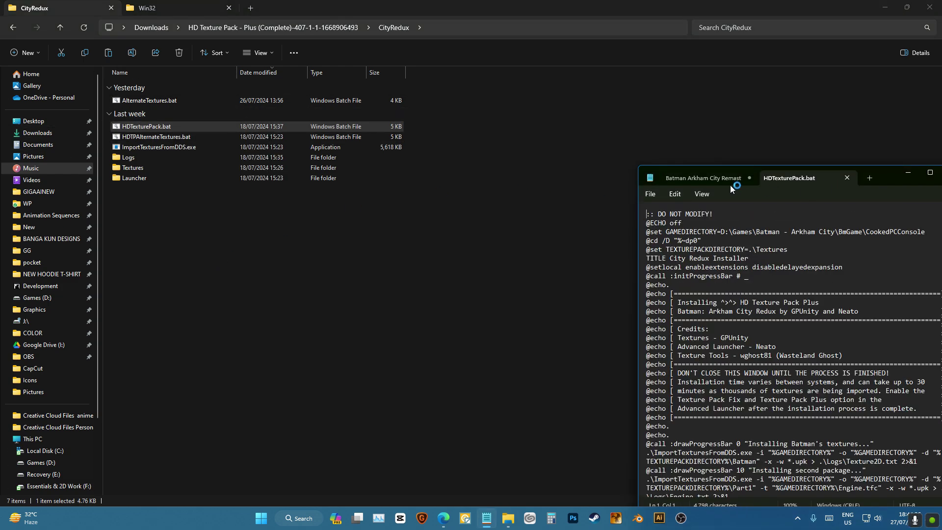
Discard the other Notepad document without saving and select the GAMEDIRECTORY path on line 3.
click(711, 181)
click(750, 178)
click(806, 364)
drag(842, 174, 674, 139)
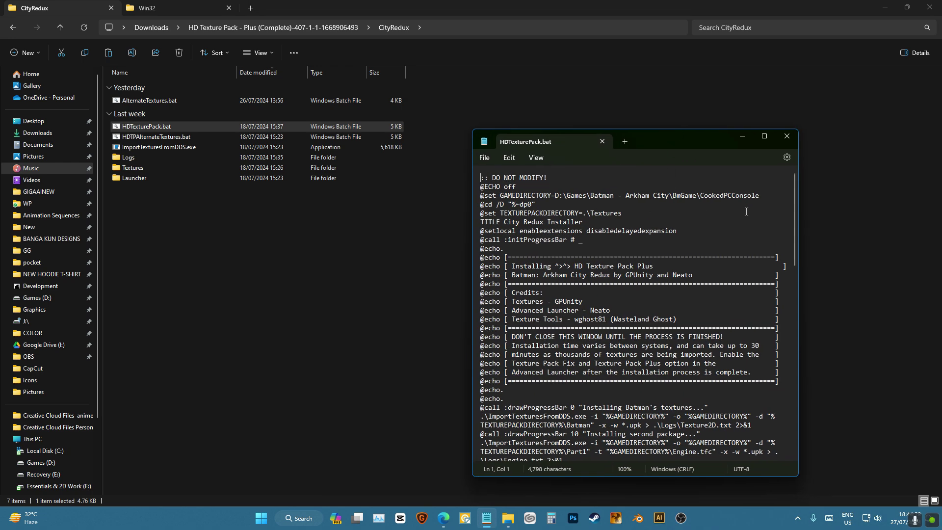
drag(764, 197, 557, 199)
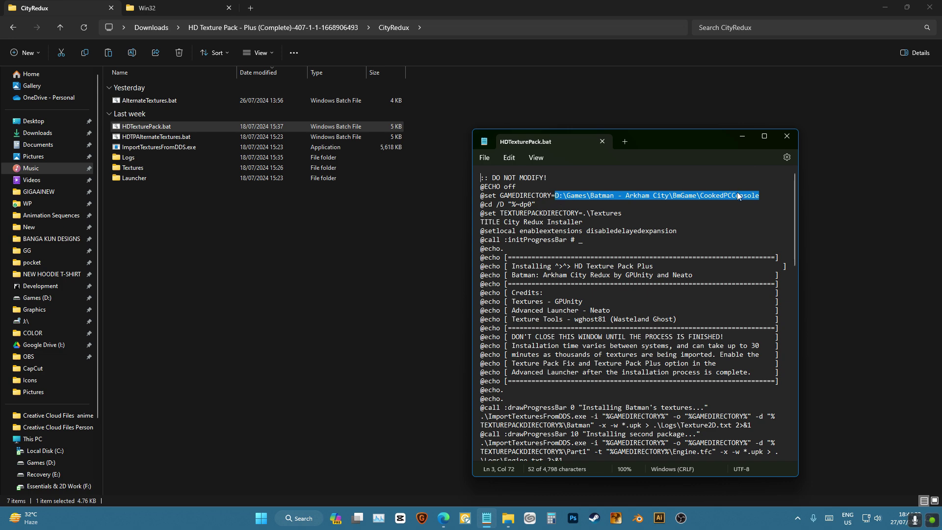
Navigate the second Explorer tab to Batman - Arkham City\BmGame\CookedPCConsole and view its full path.
click(167, 8)
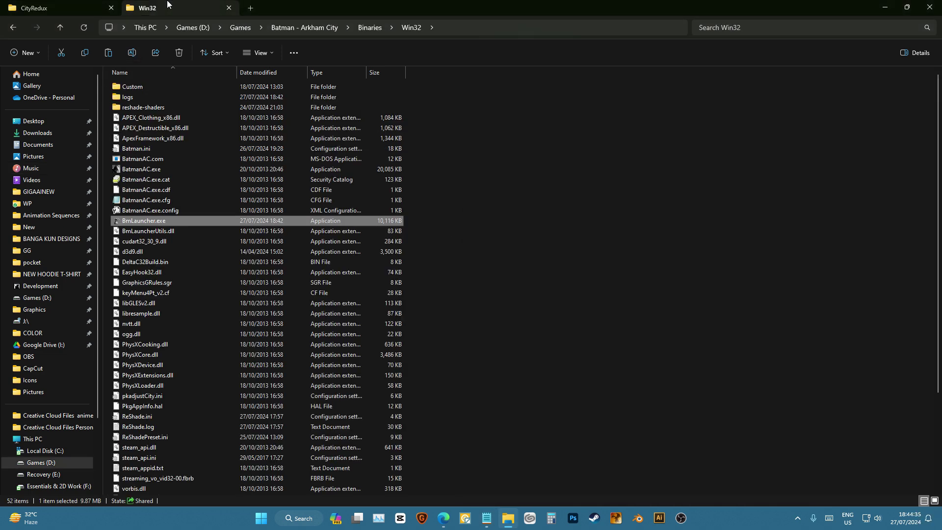
click(364, 29)
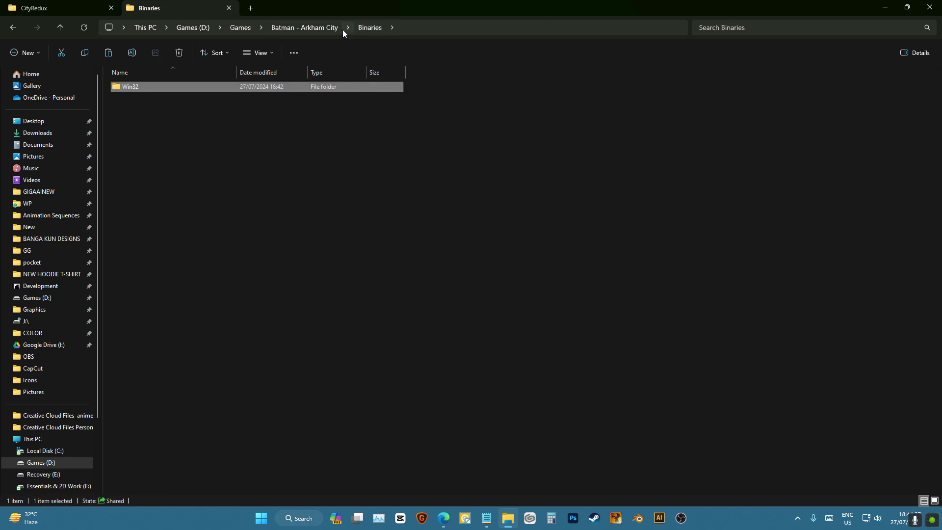
click(329, 29)
double_click(162, 108)
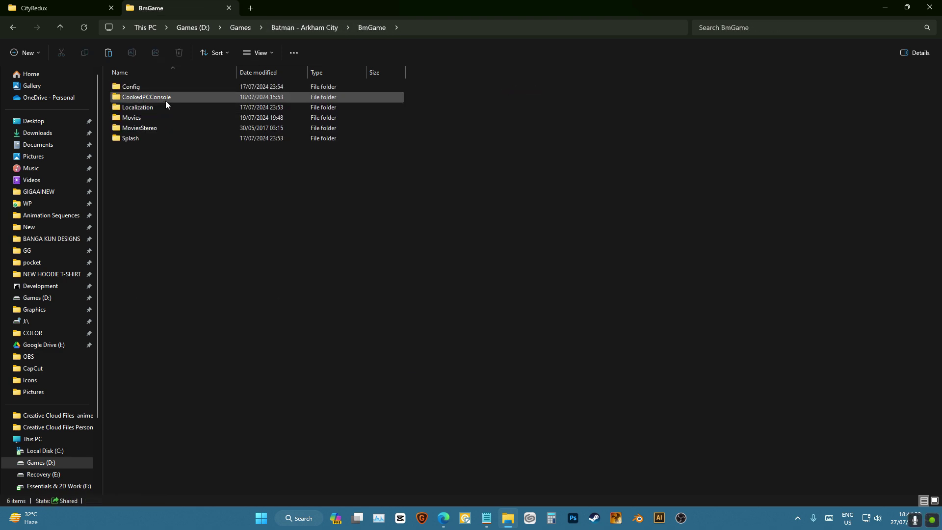
double_click(165, 98)
click(478, 33)
click(518, 34)
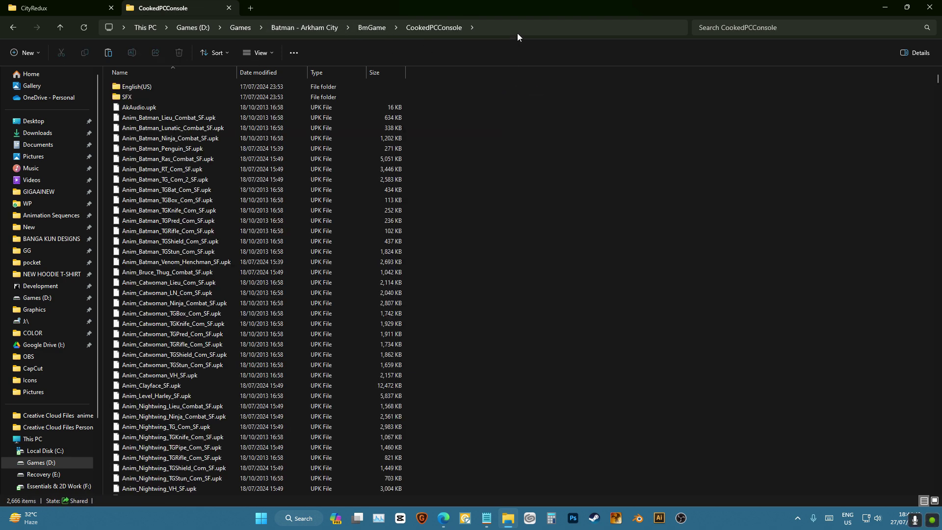
click(517, 33)
click(587, 384)
Back in Notepad, select the game path after the drive letter on line 3.
click(487, 518)
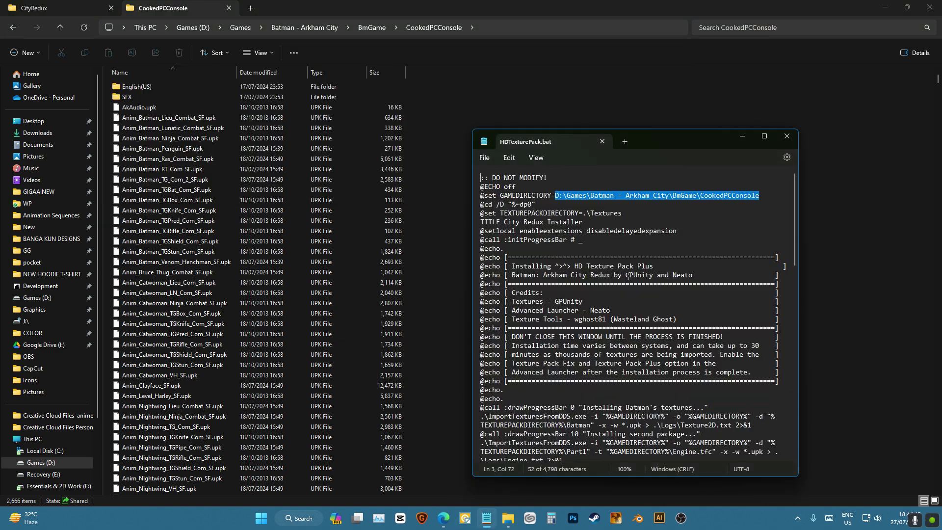
click(772, 199)
drag(772, 199, 561, 198)
Close Notepad and take the first Explorer tab from CityRedux back to Downloads.
click(787, 136)
click(63, 9)
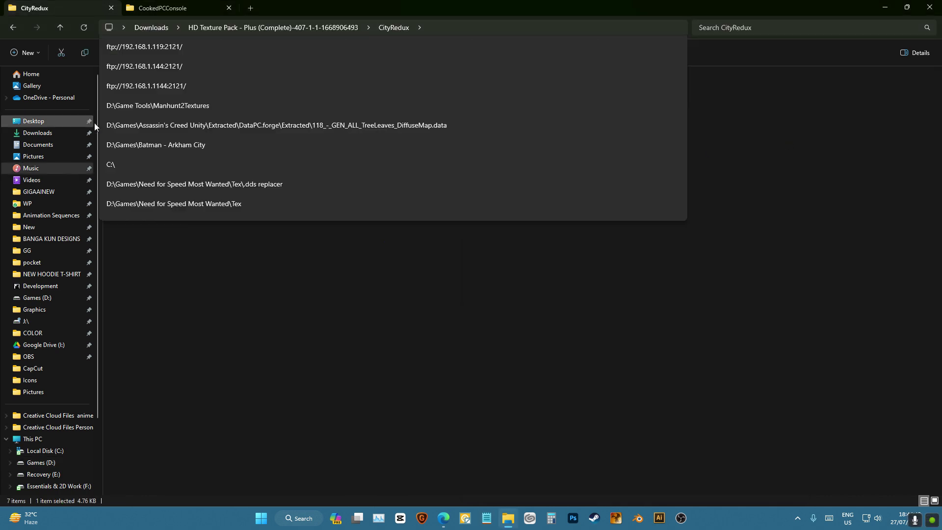
right_click(201, 126)
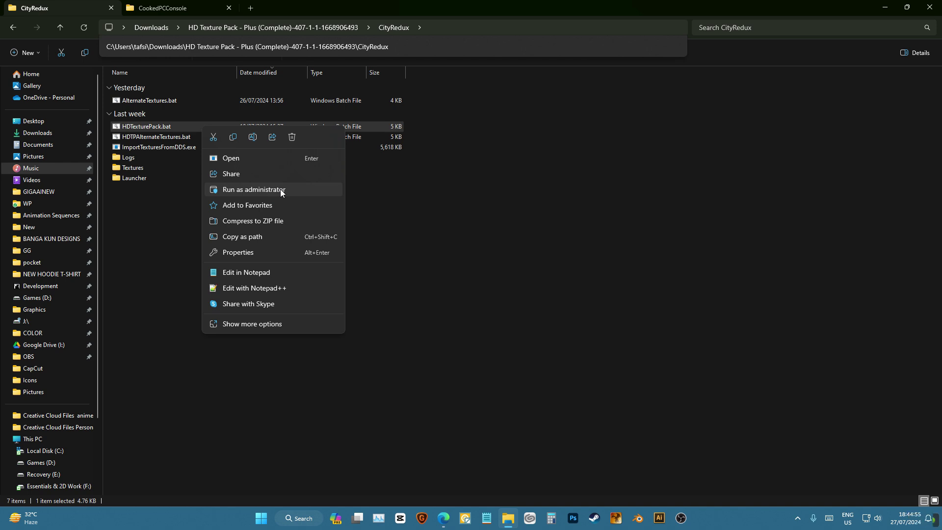
click(416, 182)
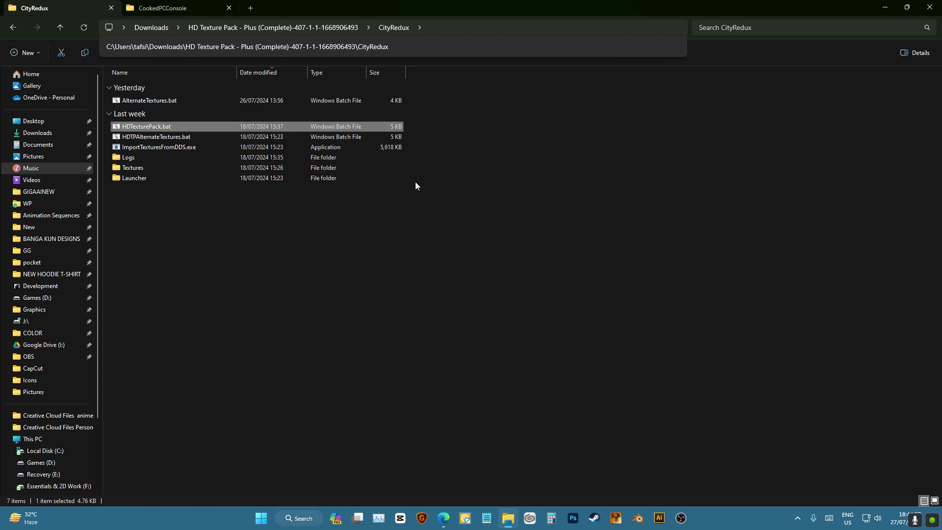
key(alt+Left)
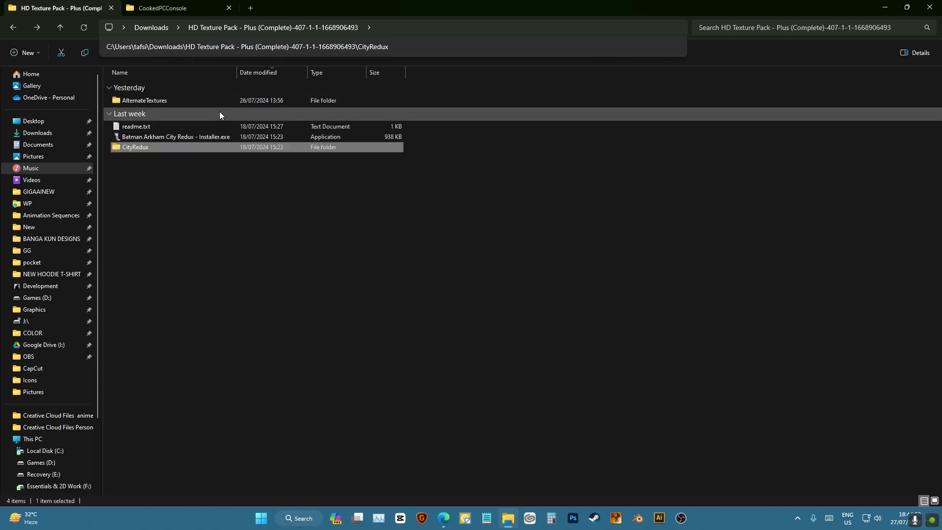
key(alt+Left)
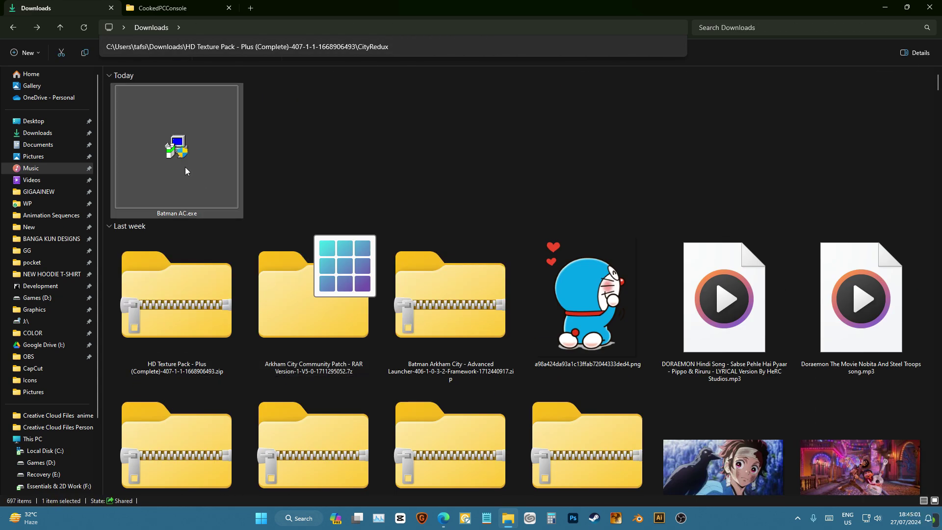
Run Batman AC.exe from Downloads and approve the User Account Control prompt.
click(186, 169)
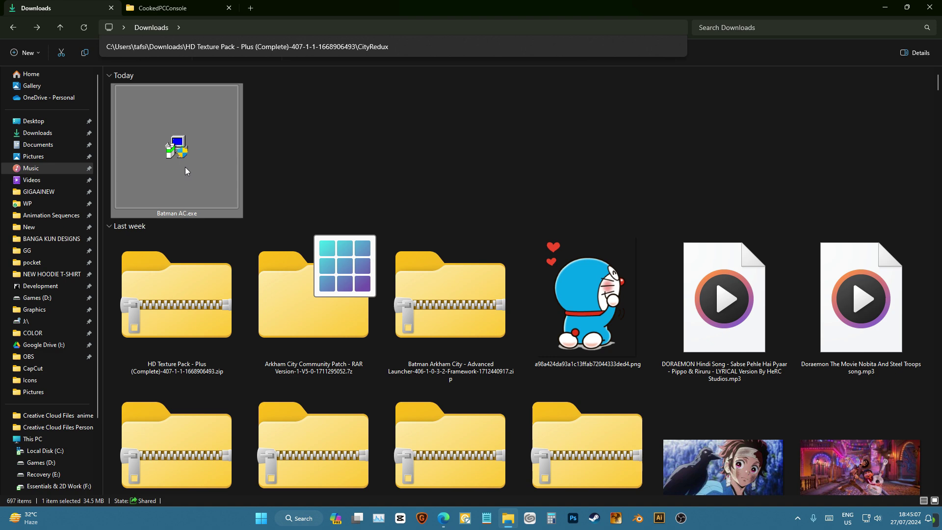
click(323, 178)
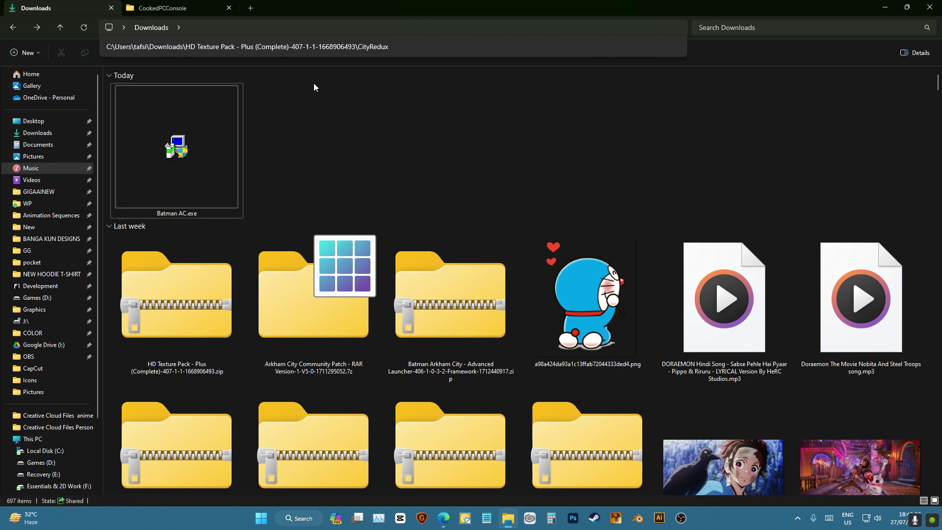
click(137, 116)
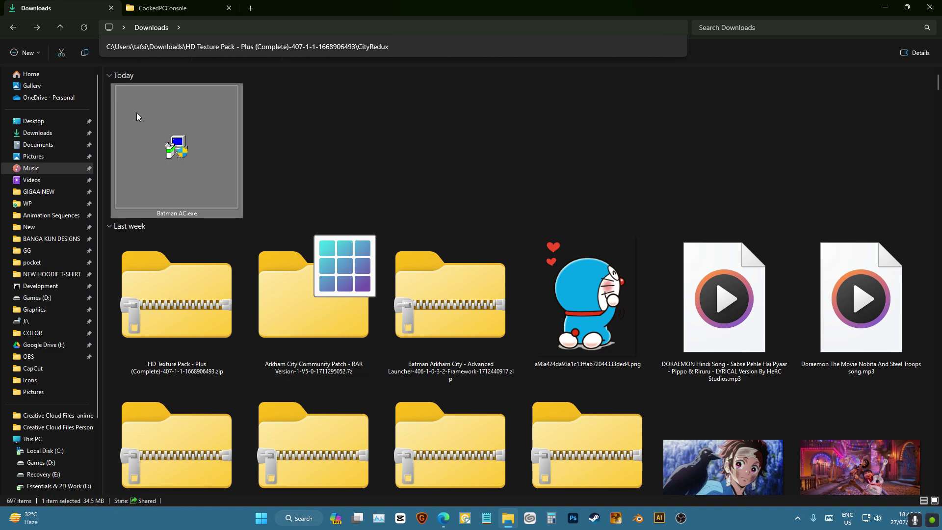
double_click(189, 160)
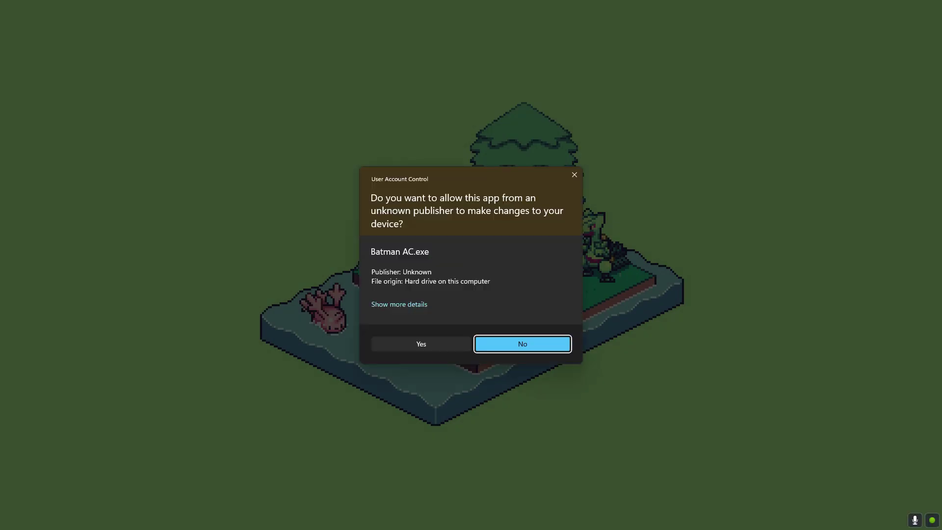
click(421, 344)
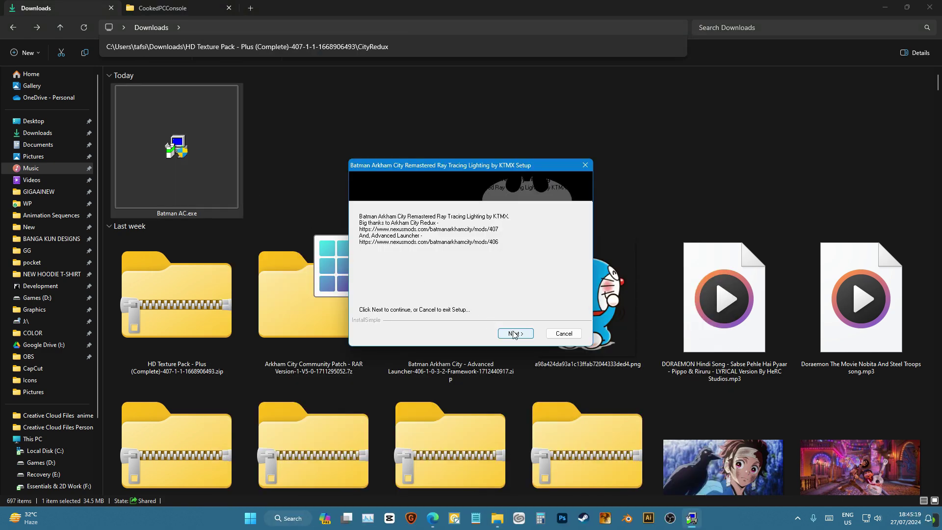
Accept the license, set the destination to D:\Games\Batman - Arkham City\Binaries\Win32\, then close setup.
click(514, 334)
click(531, 336)
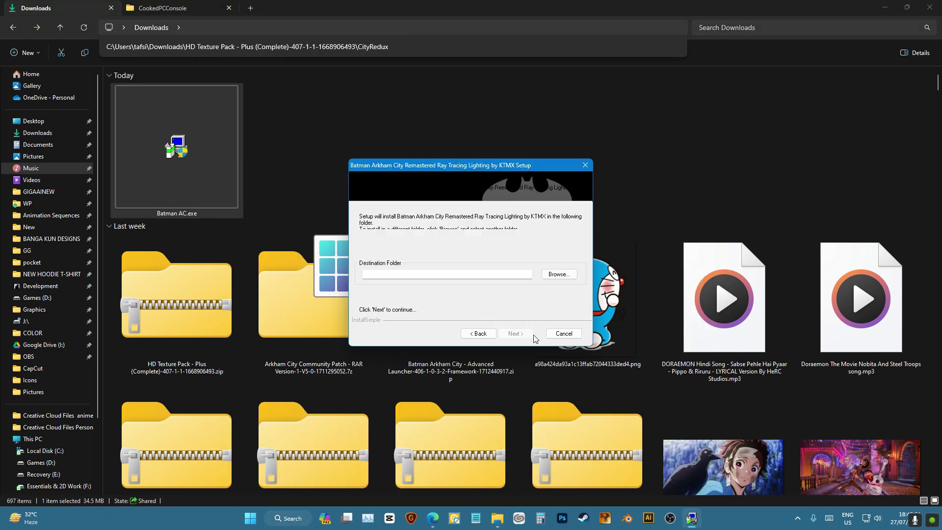
click(562, 275)
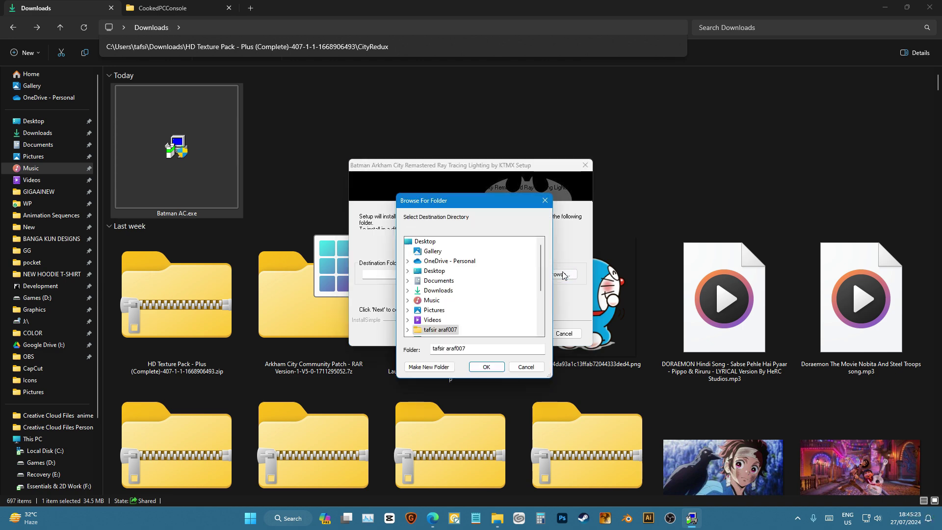
scroll(467, 294, down, 3)
double_click(423, 291)
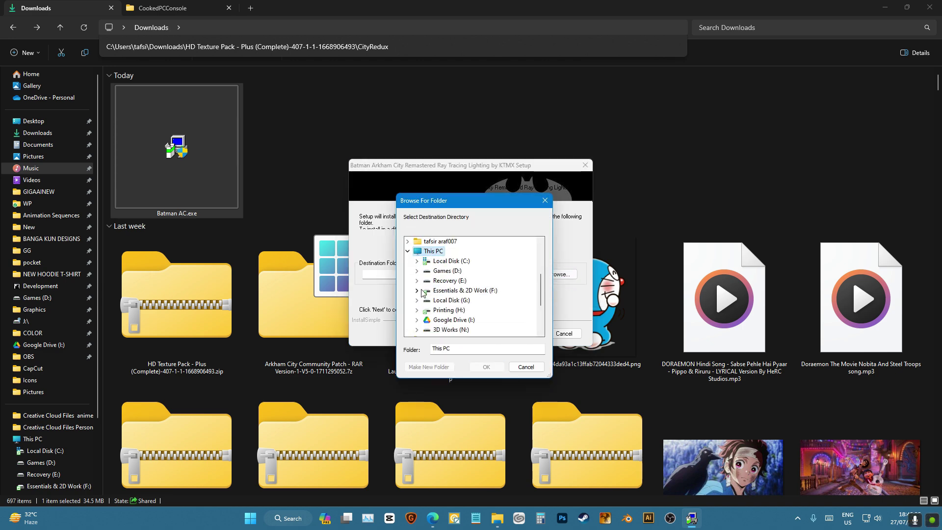
double_click(447, 271)
double_click(467, 319)
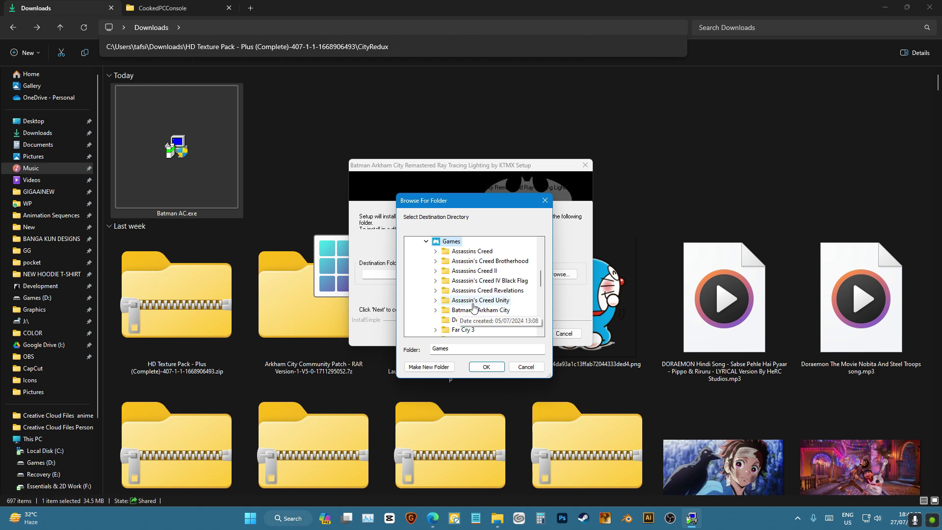
double_click(485, 312)
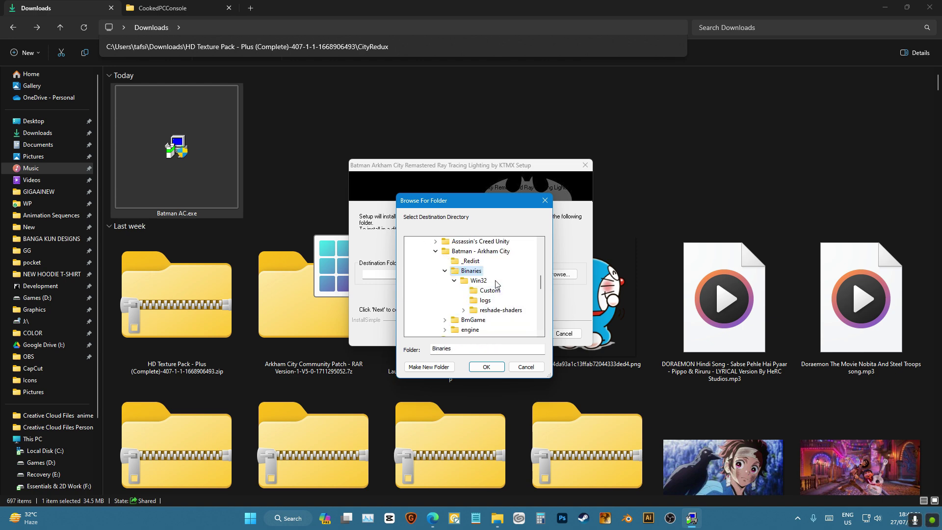
click(479, 281)
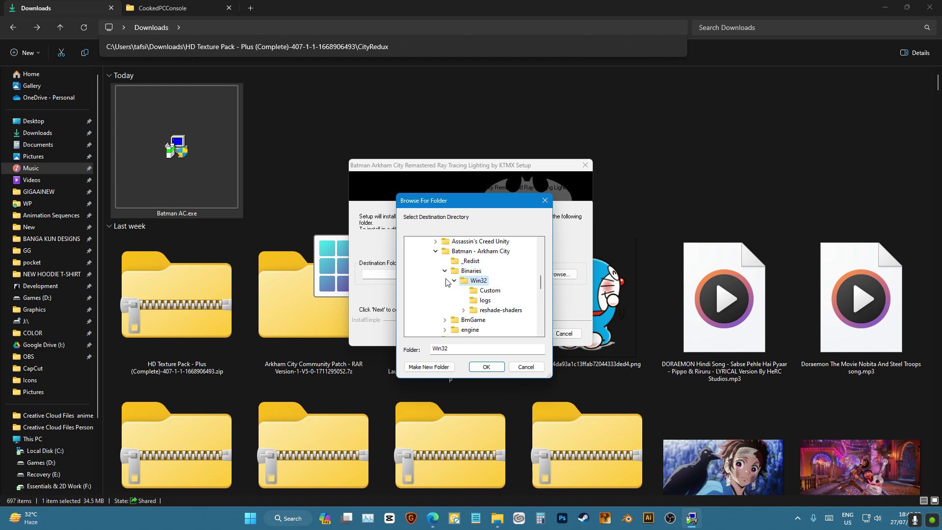
click(497, 366)
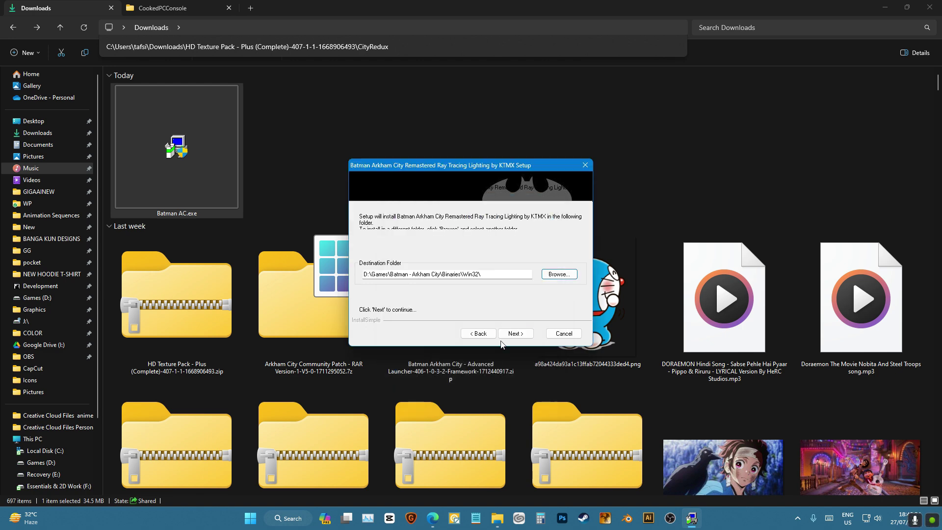
click(585, 165)
Navigate the second tab to Batman - Arkham City\Binaries\Win32 and start a Windows search for ReShade.
click(162, 8)
key(alt+Up)
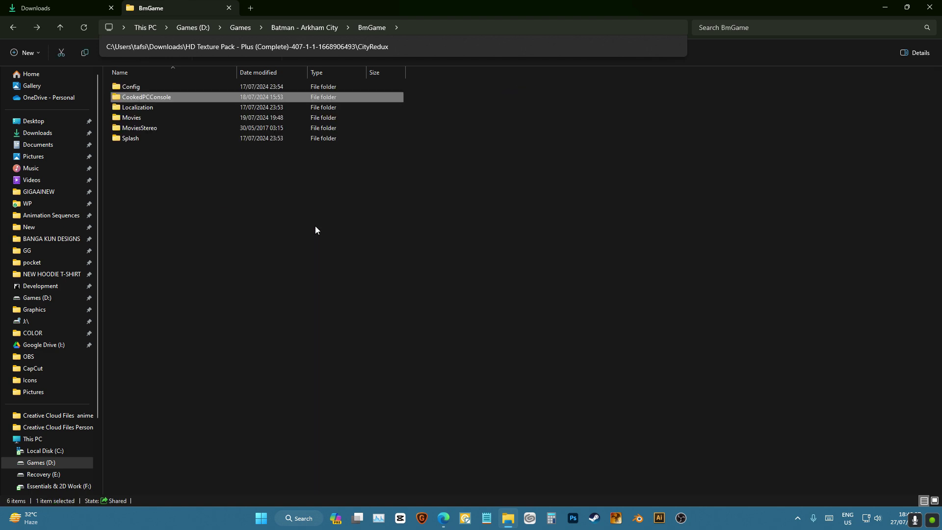
key(alt+Up)
key(Up)
key(Return)
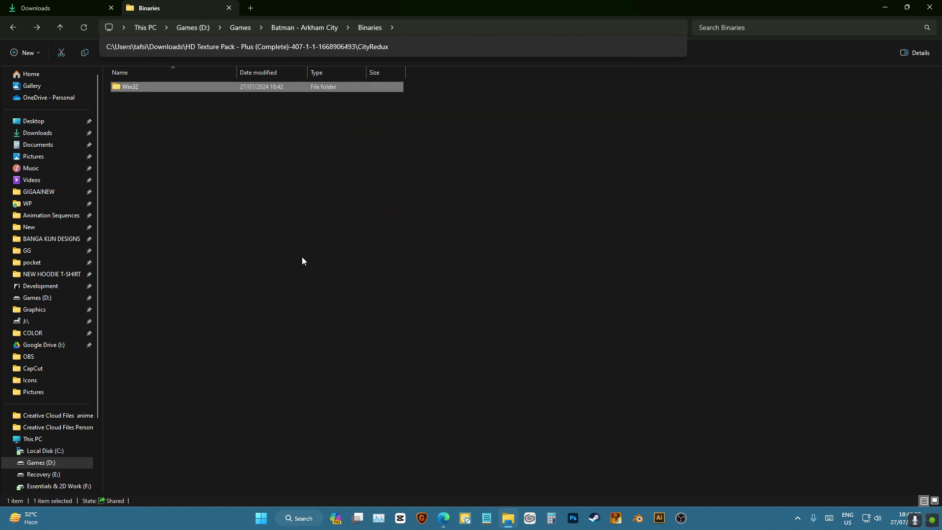
key(alt+Up)
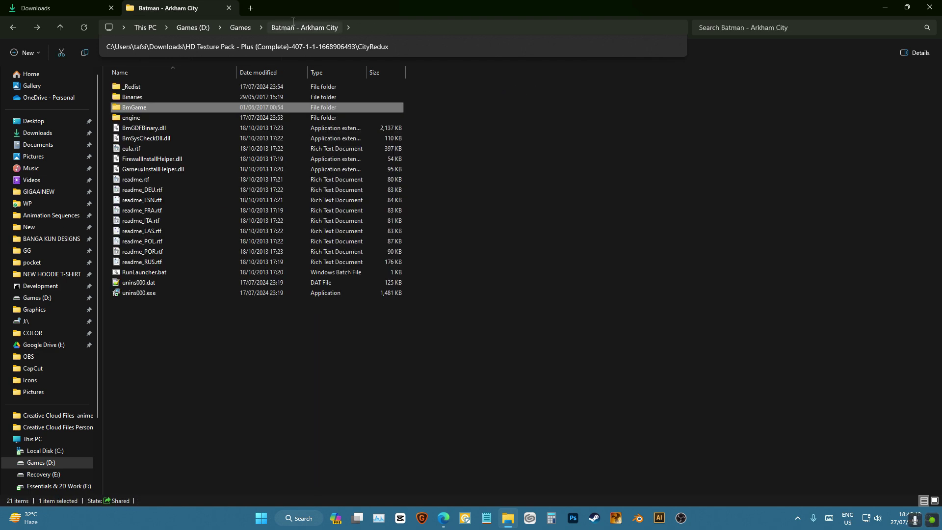
double_click(191, 98)
double_click(146, 89)
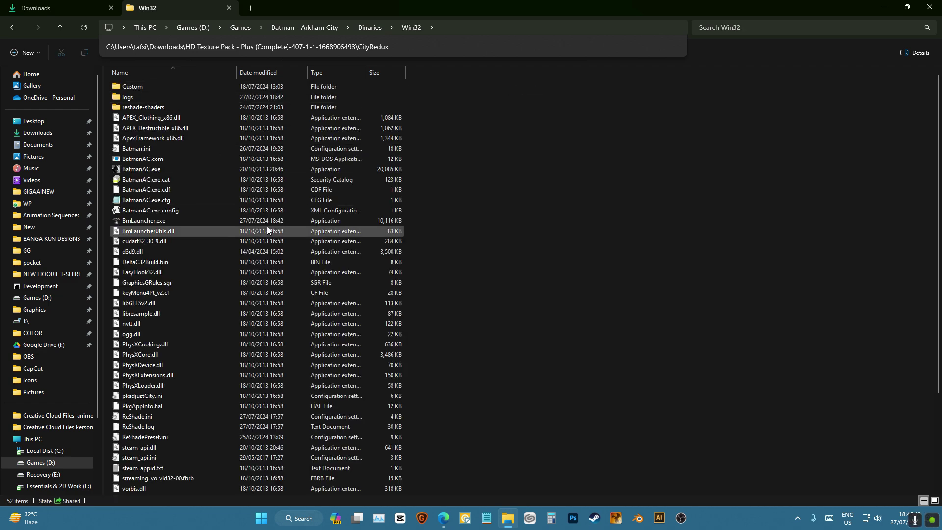
click(268, 227)
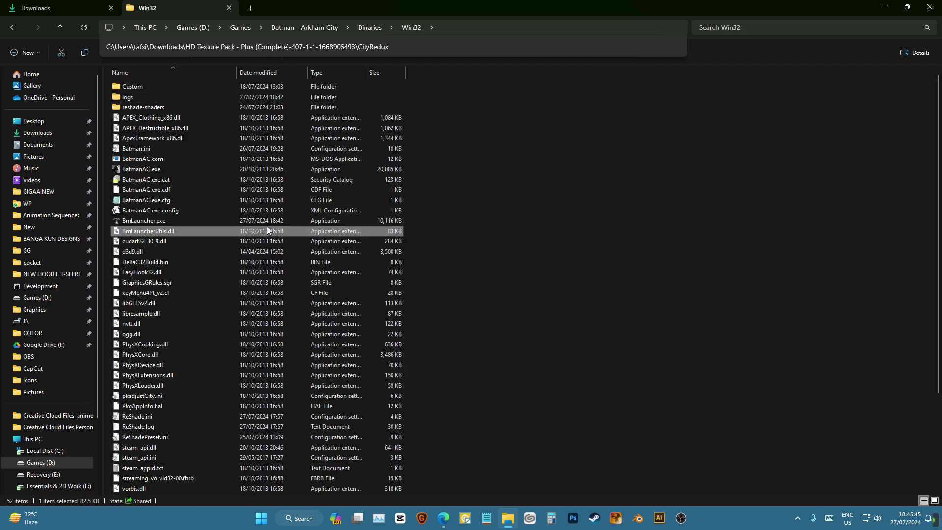
key(super)
Delete ReShade.ini and ReShade.log from the game's Win32 folder.
text(res)
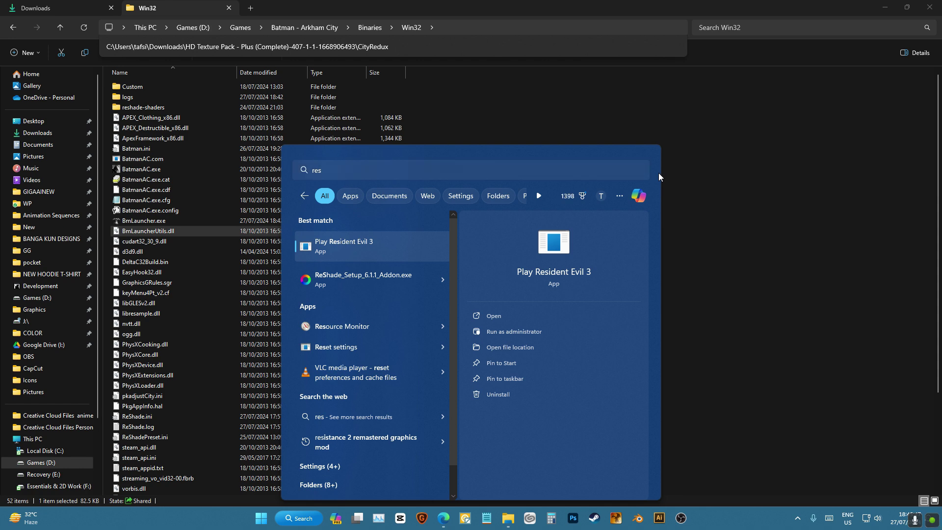
key(Escape)
text(res)
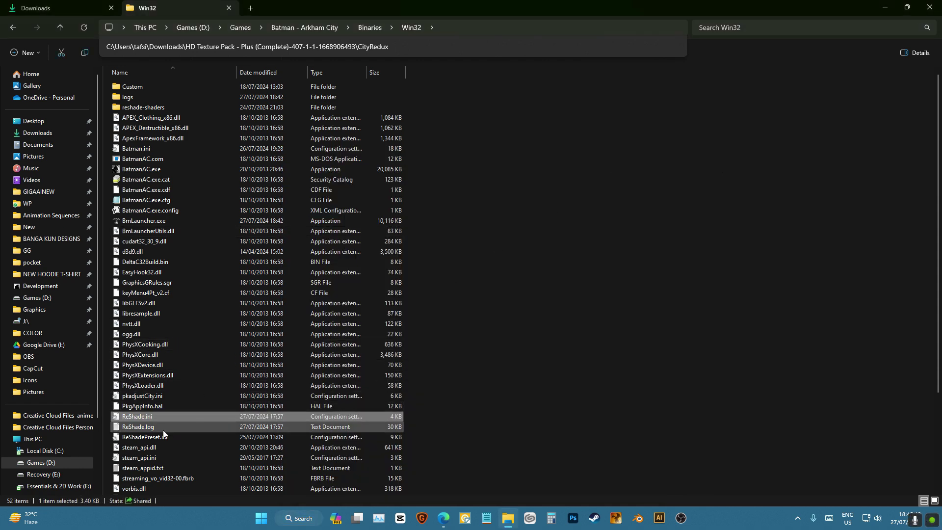
ctrl+click(162, 428)
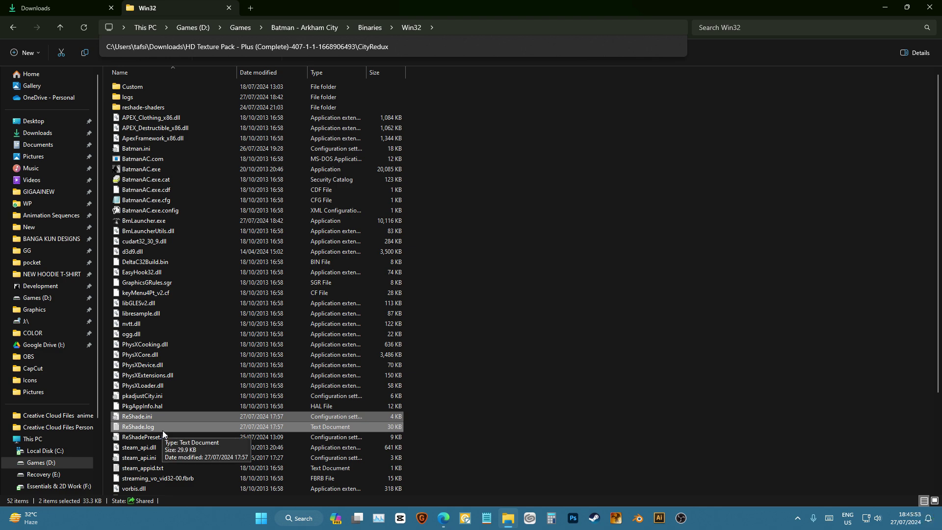
key(super)
key(super)
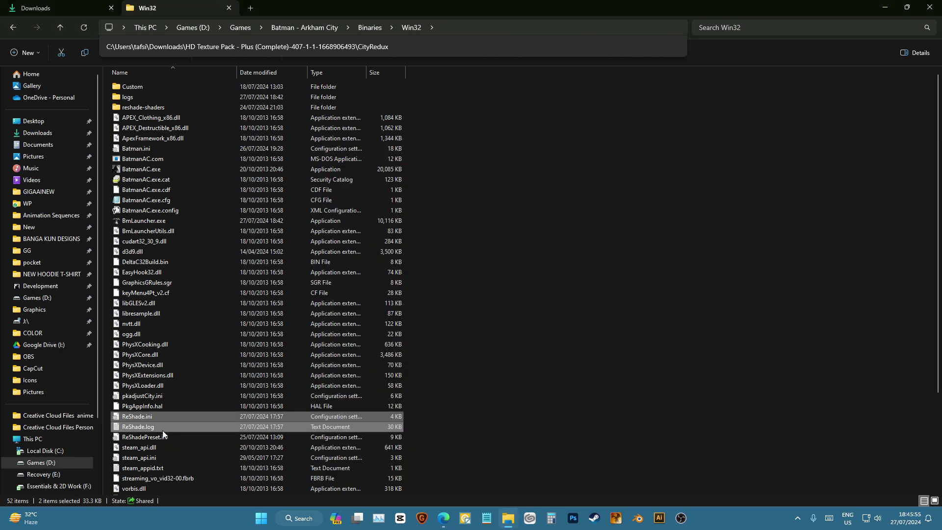
key(Delete)
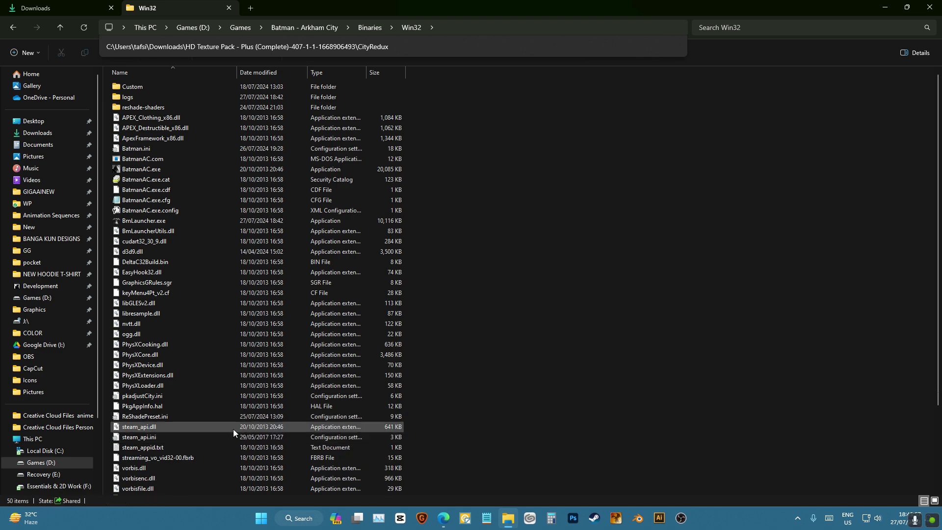
Launch the ReShade_Setup_6.1.1_Addon.exe installer from a Start search for 'res'.
key(super)
text(res)
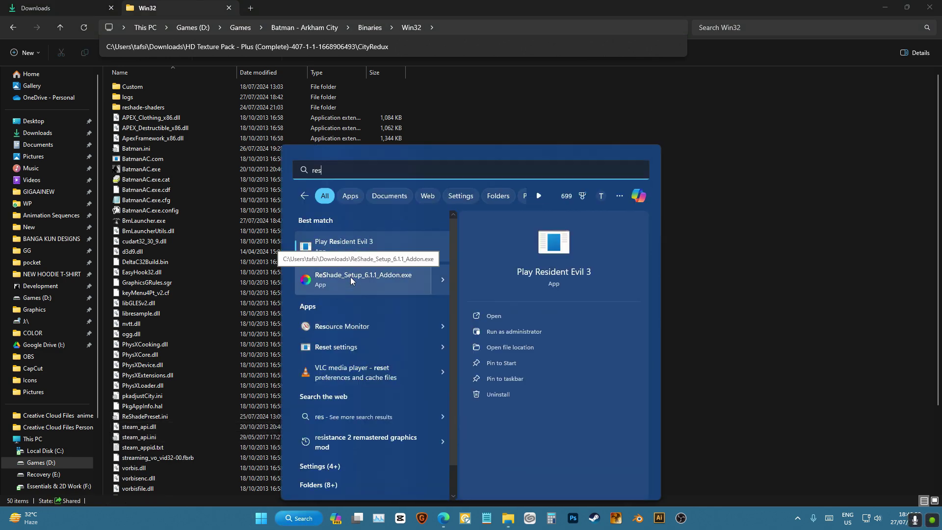
click(350, 276)
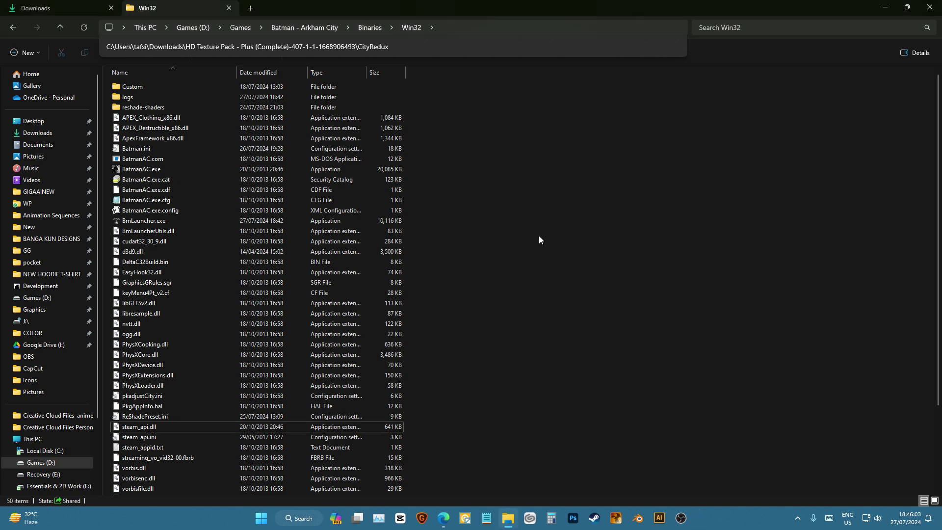
Install ReShade for BatmanAC.exe on DirectX 9 using Update ReShade only, then finish.
click(550, 293)
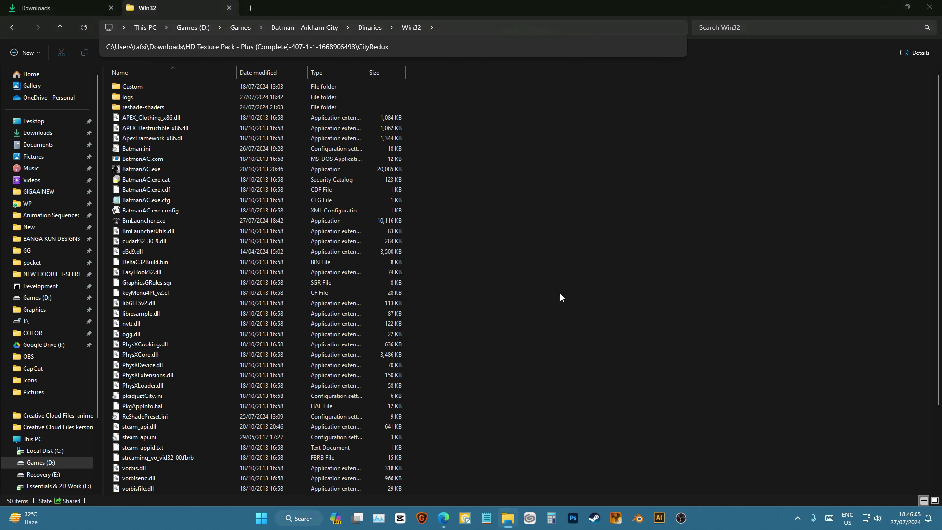
click(570, 358)
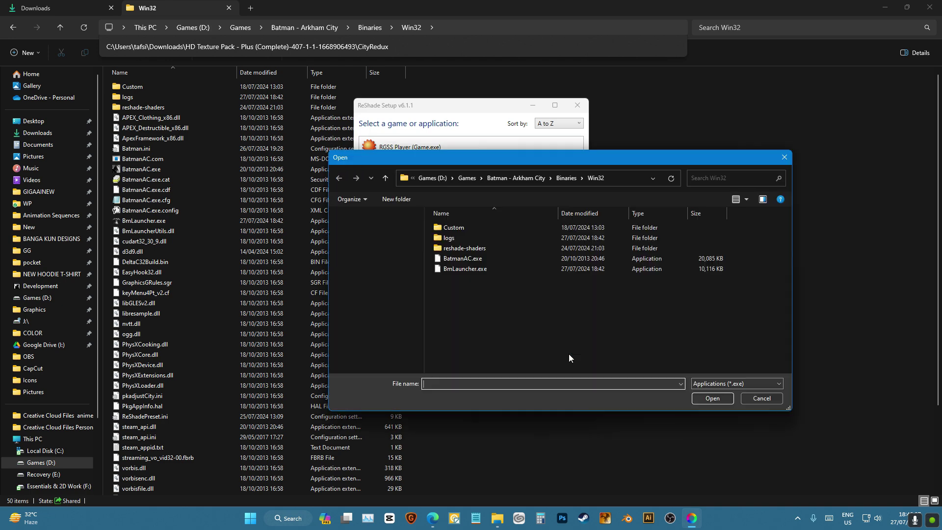
double_click(488, 257)
click(508, 393)
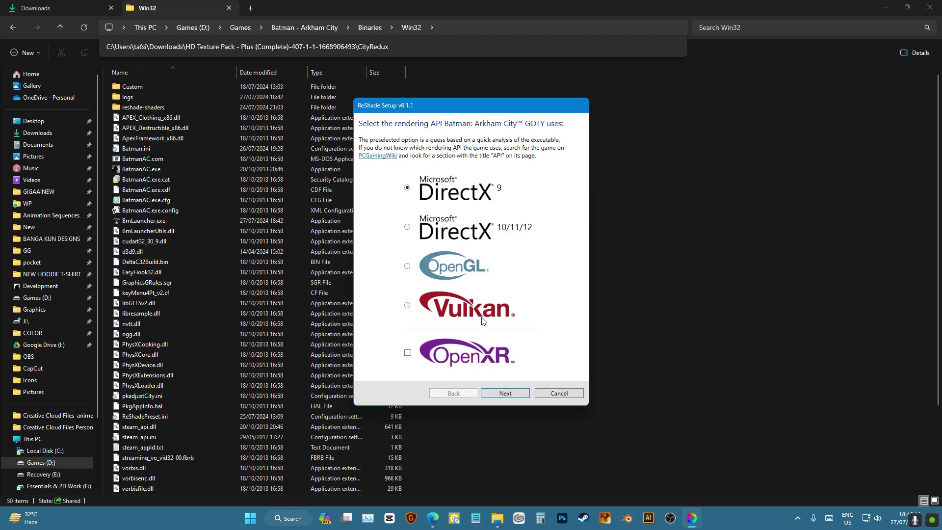
click(505, 394)
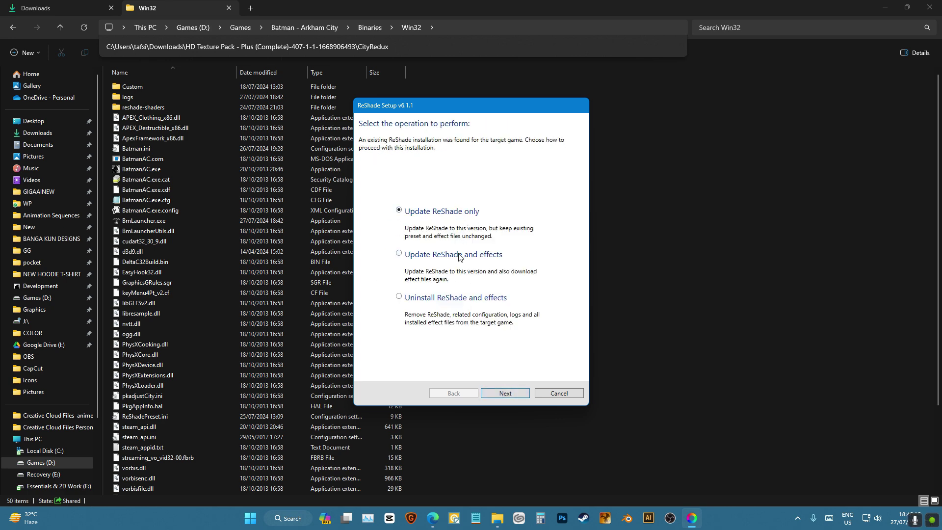
click(511, 393)
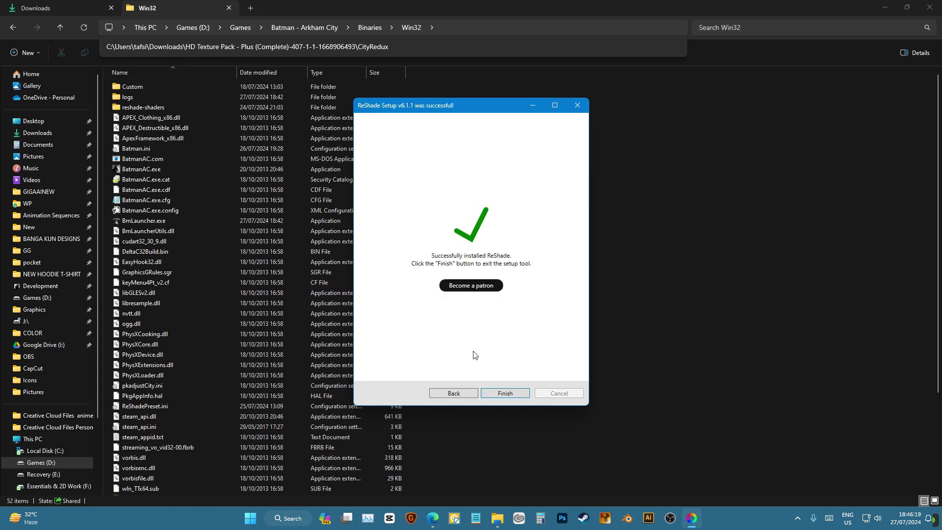
click(513, 393)
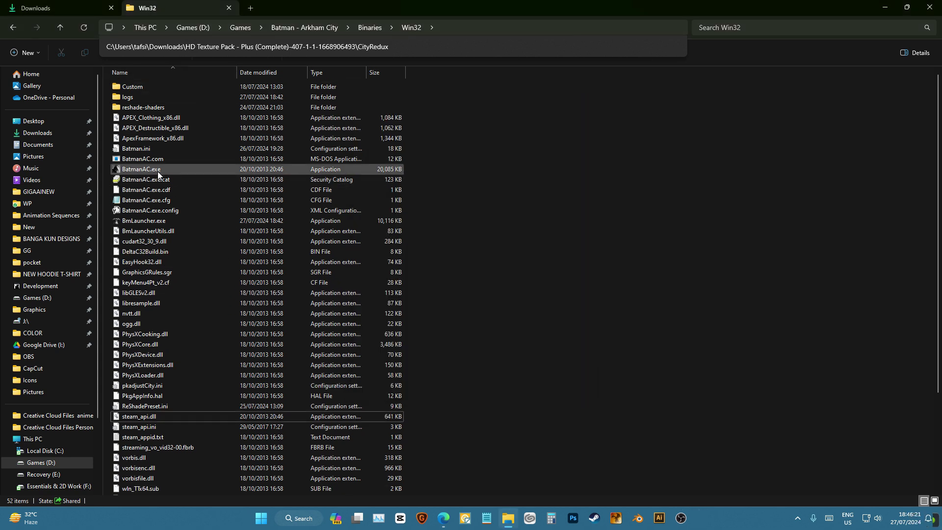